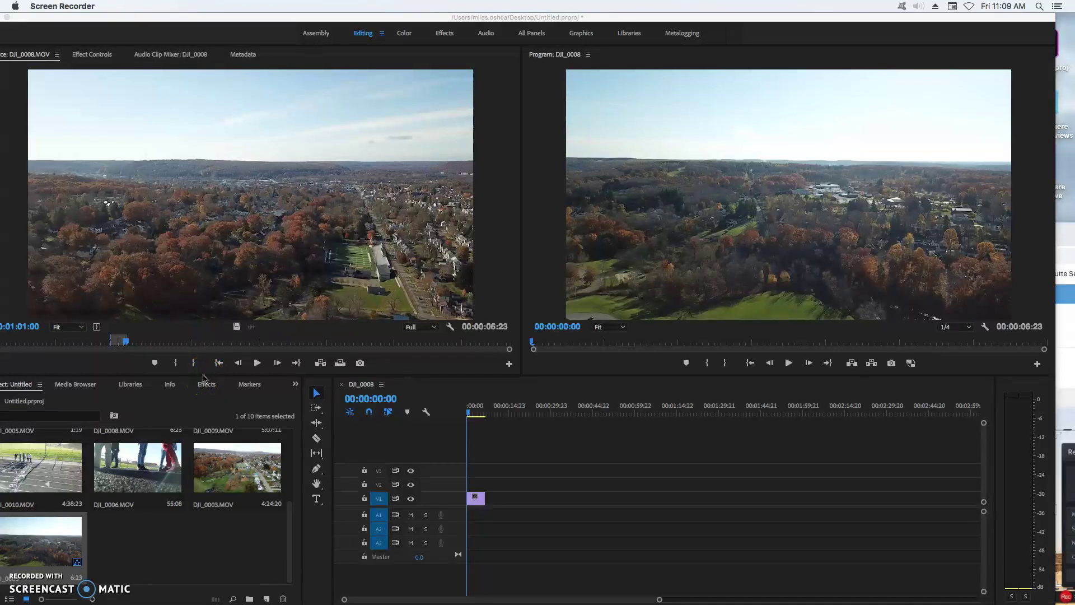
- Zoom the timeline and shift the DJI_0008 clip right on V1, leaving an empty gap at the start
{"action": "left_click", "coordinate": [410, 515]}
{"action": "left_click", "coordinate": [660, 600]}
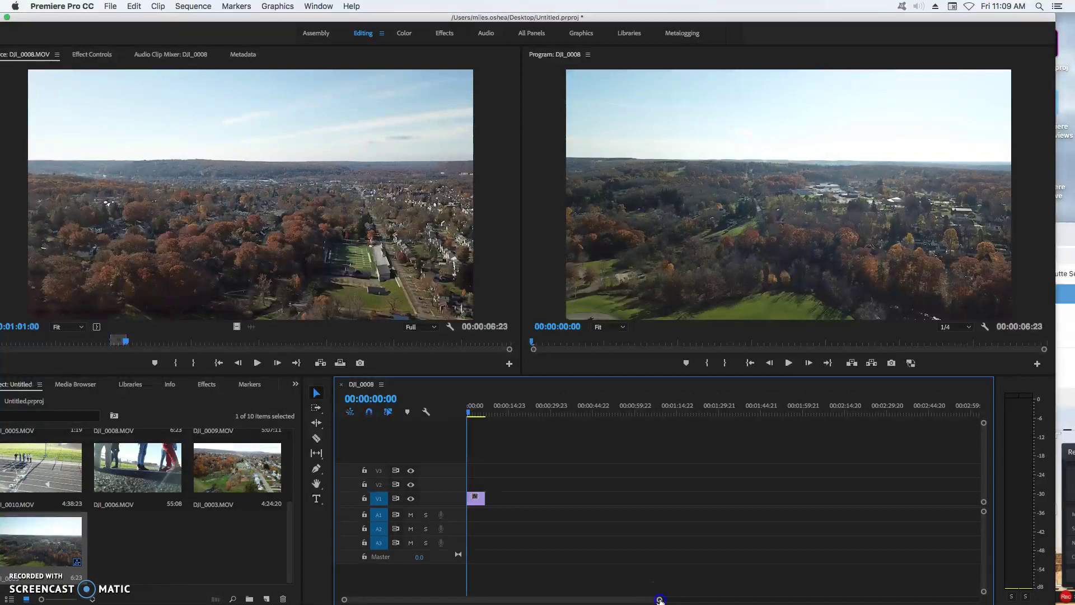
{"action": "left_click_drag", "start_coordinate": [660, 600], "coordinate": [598, 600]}
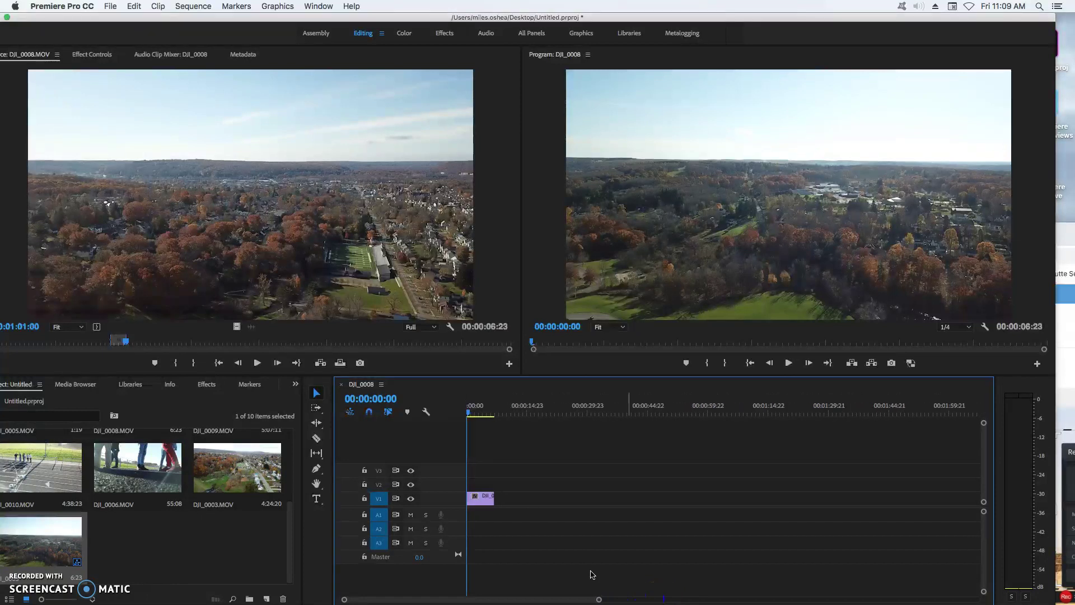
{"action": "left_click_drag", "start_coordinate": [486, 499], "coordinate": [499, 498]}
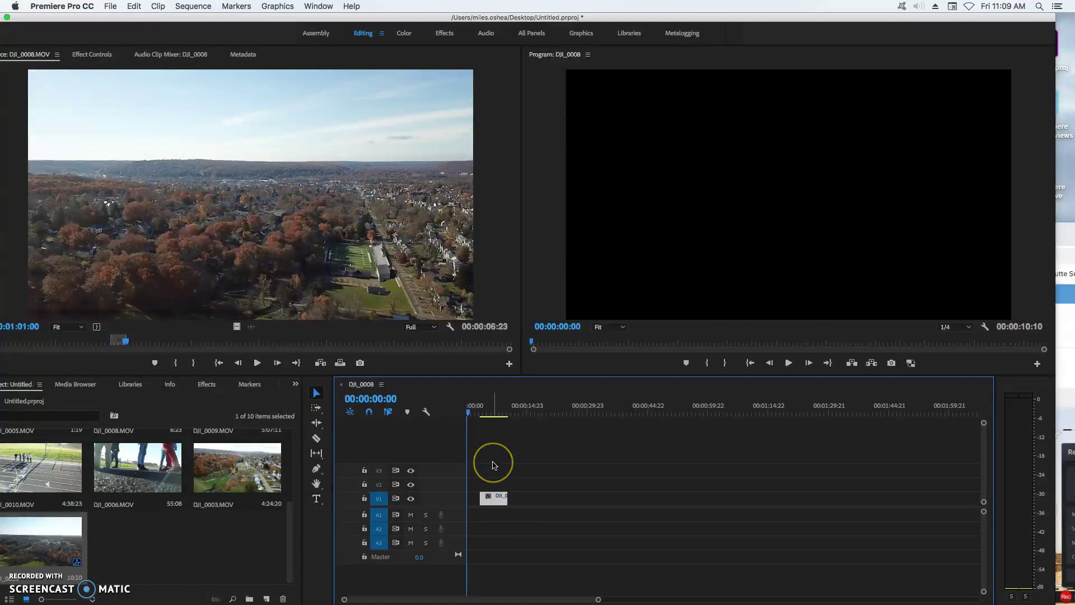
{"action": "left_click", "coordinate": [495, 438]}
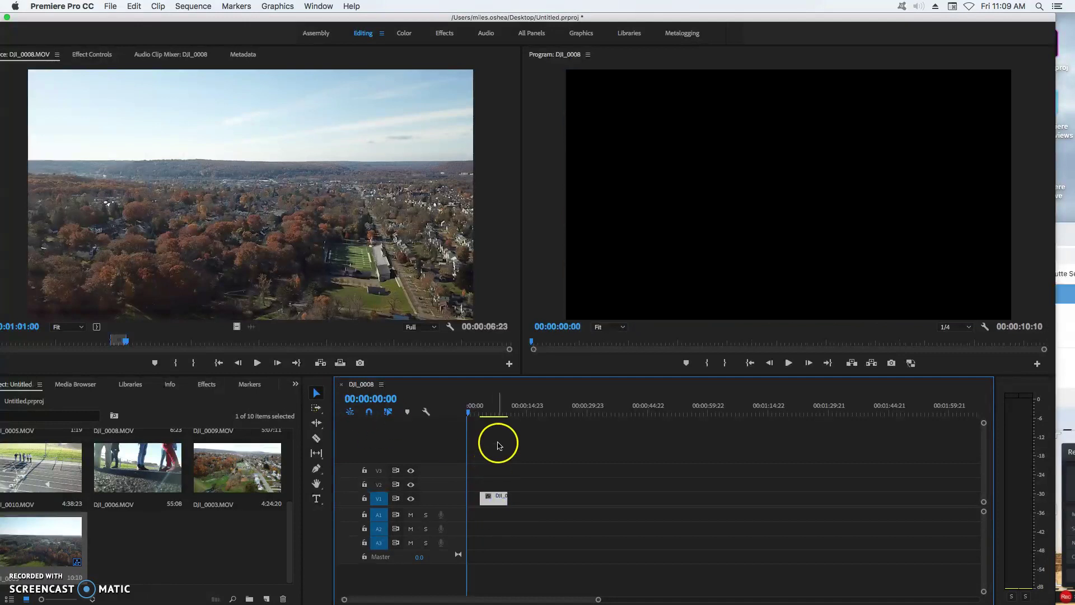
- Create a new legacy title, Title 01, with the default settings
{"action": "left_click", "coordinate": [111, 7]}
{"action": "mouse_move", "coordinate": [168, 20]}
{"action": "left_click", "coordinate": [267, 25]}
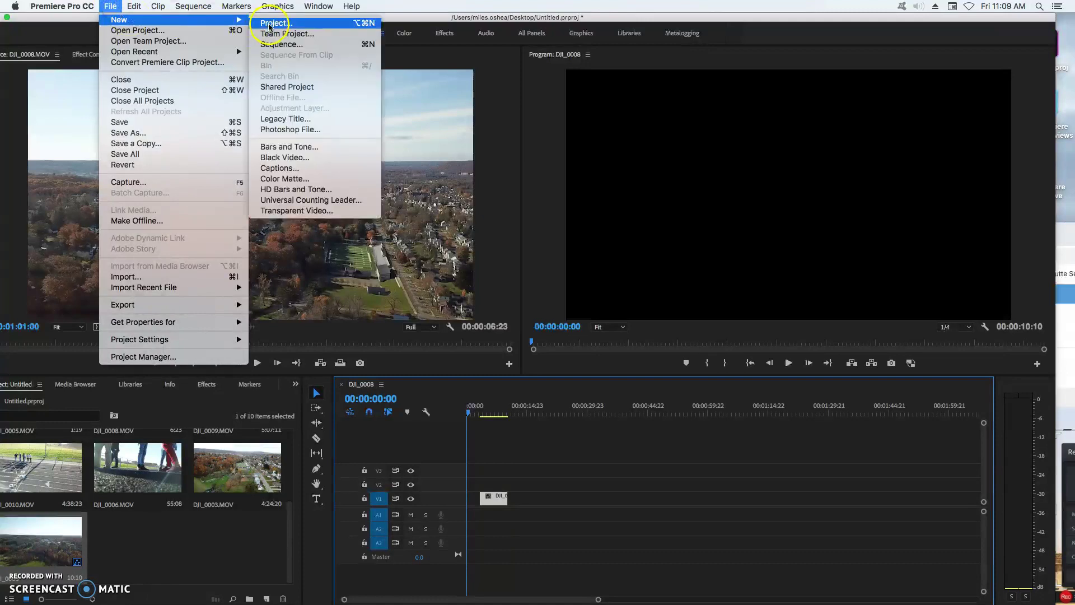
{"action": "left_click", "coordinate": [288, 119]}
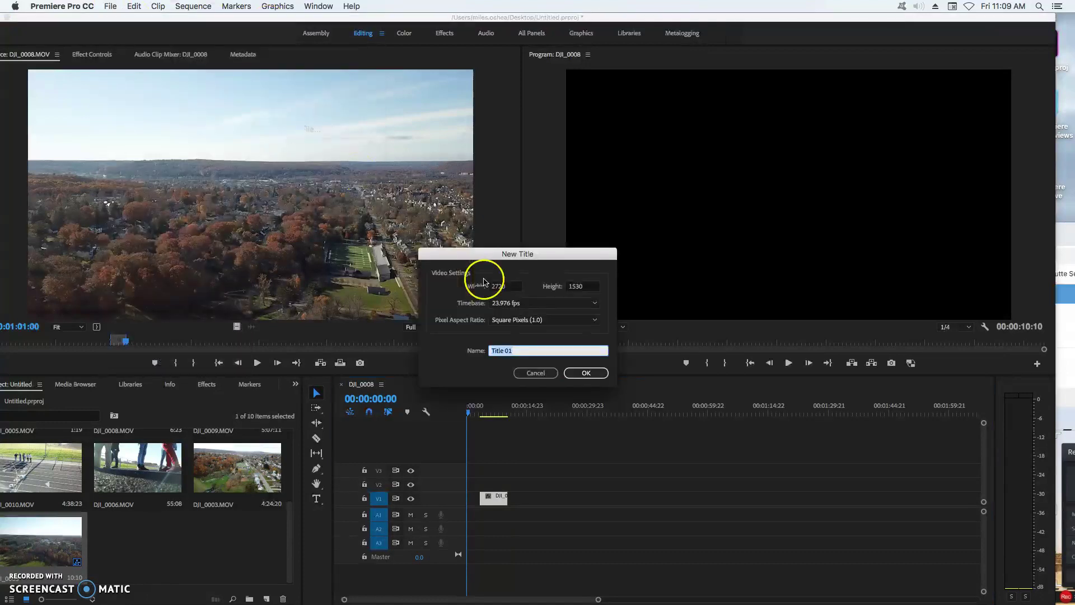
{"action": "left_click", "coordinate": [588, 373]}
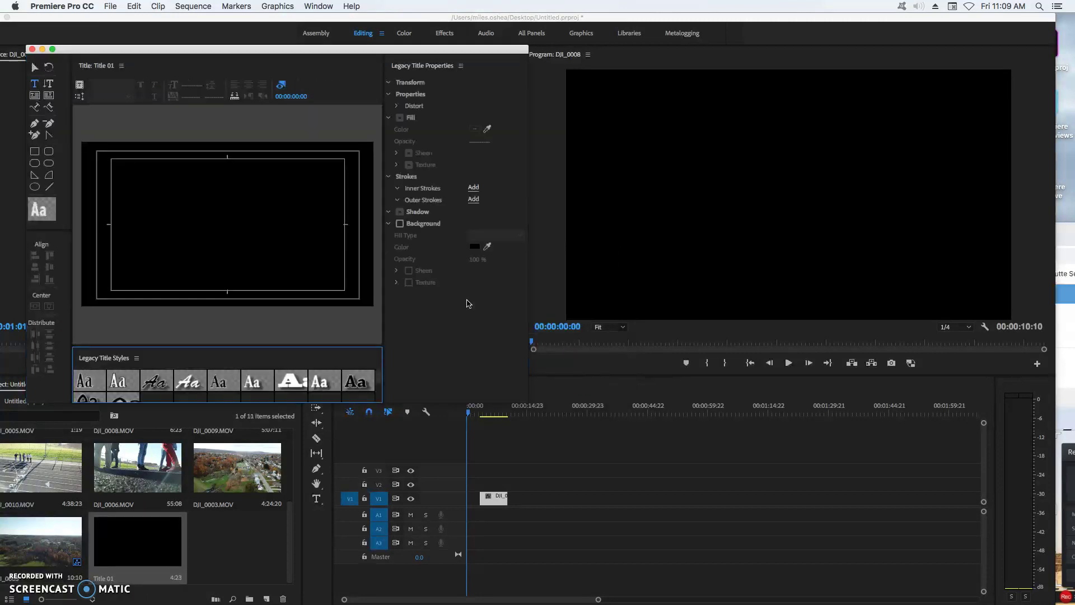
- Type 'Fall Drone' large across the frame and place Title 01 on V2 at the sequence start
{"action": "left_click", "coordinate": [136, 228]}
{"action": "left_click", "coordinate": [205, 238]}
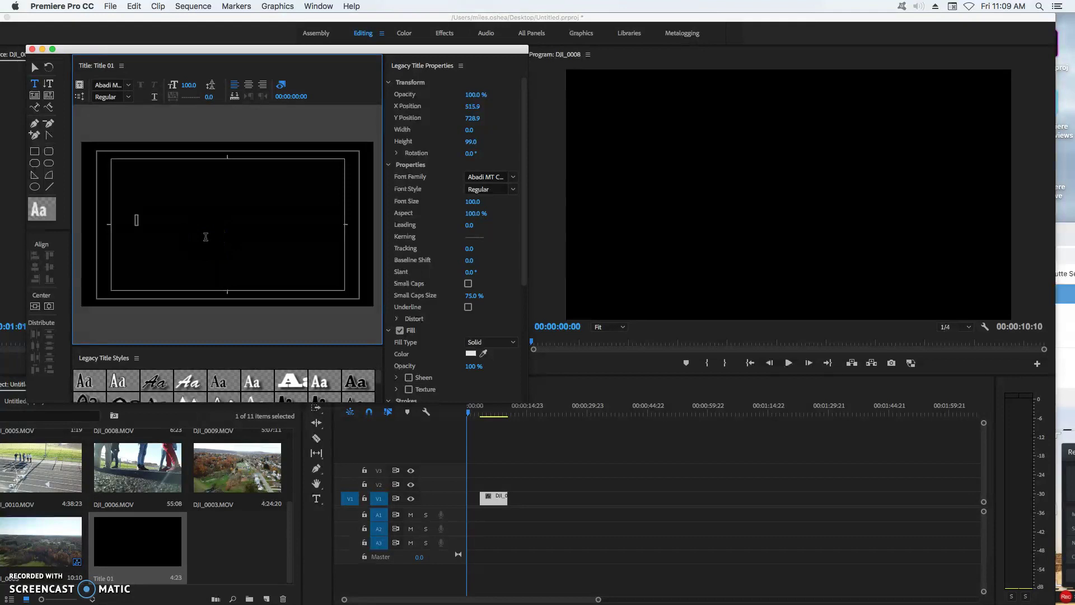
{"action": "type", "text": "Fall Drone"}
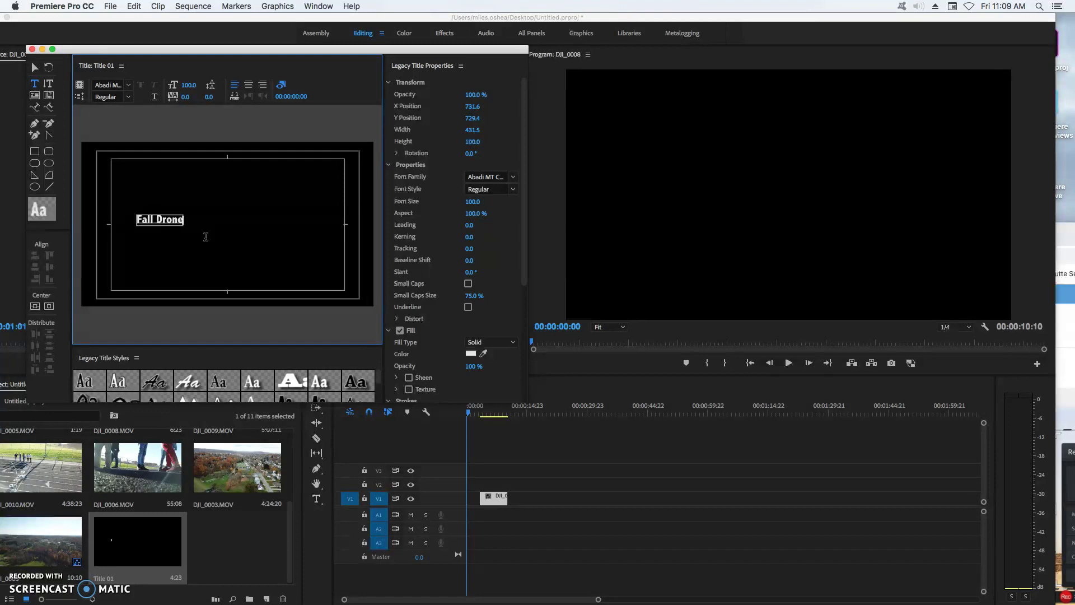
{"action": "left_click", "coordinate": [34, 67]}
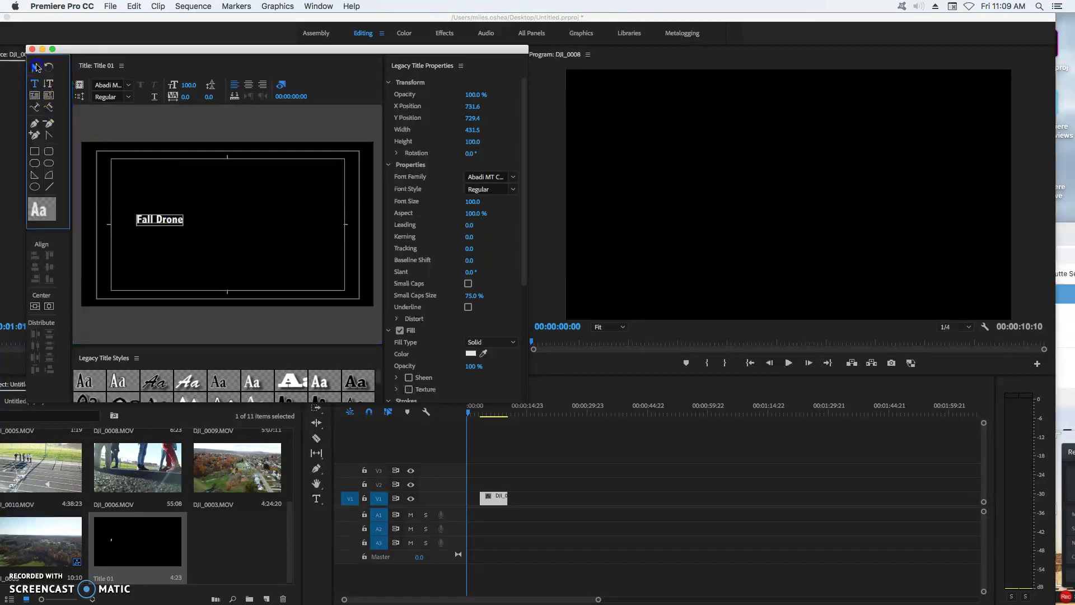
{"action": "left_click_drag", "start_coordinate": [185, 214], "coordinate": [286, 221]}
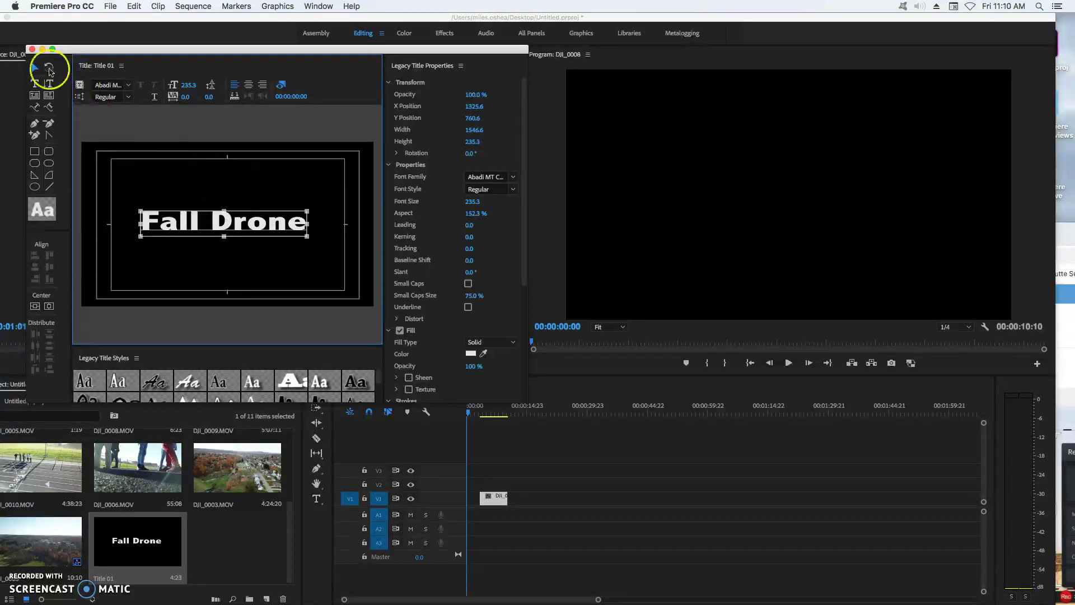
{"action": "left_click", "coordinate": [32, 49]}
{"action": "left_click_drag", "start_coordinate": [189, 525], "coordinate": [499, 497]}
- Scrub through the footage, then select the Fall Drone title on V2 and delete it
{"action": "left_click", "coordinate": [468, 408]}
{"action": "mouse_move", "coordinate": [468, 407]}
{"action": "left_mouse_down"}
{"action": "mouse_move", "coordinate": [495, 413]}
{"action": "mouse_move", "coordinate": [477, 416]}
{"action": "left_mouse_up"}
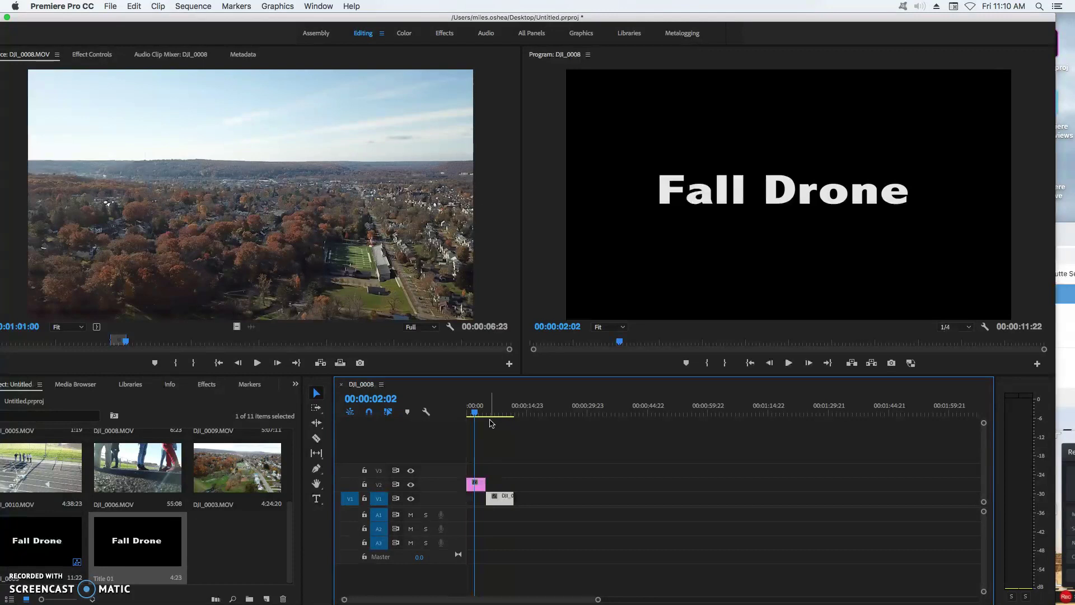
{"action": "left_click_drag", "start_coordinate": [489, 427], "coordinate": [483, 499]}
{"action": "key", "text": "Delete"}
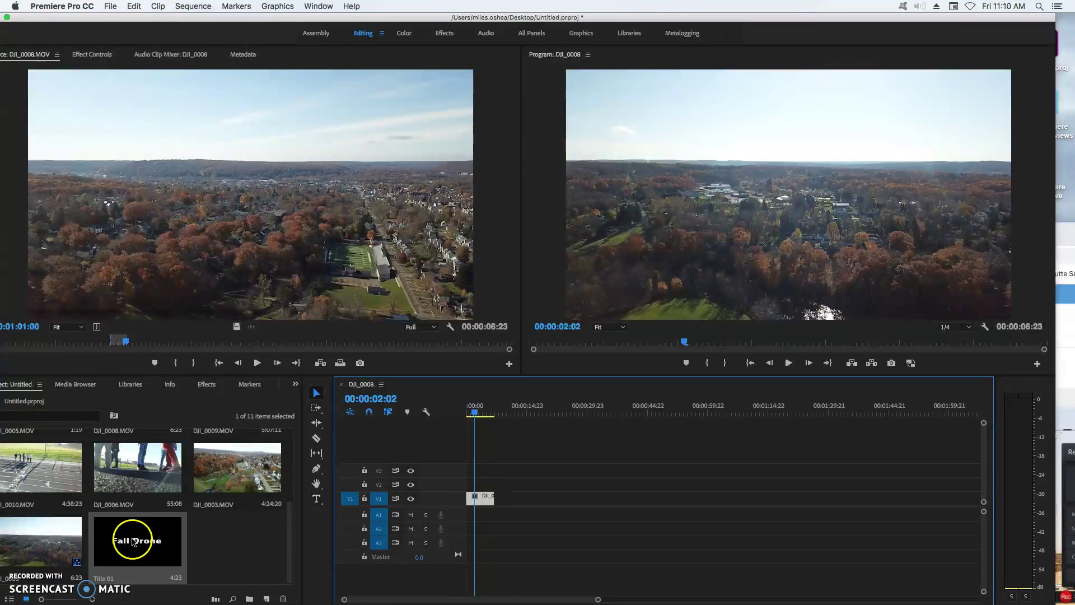
- Create legacy Title 02 with default settings and type MEADVILLE near the top left of the frame
{"action": "left_click", "coordinate": [111, 6]}
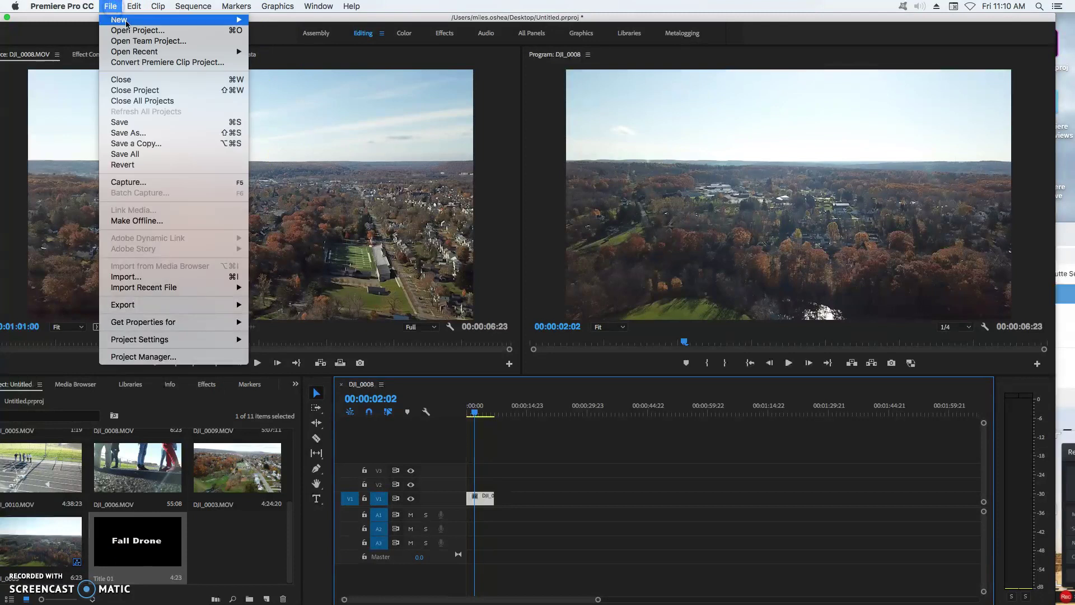
{"action": "mouse_move", "coordinate": [185, 20]}
{"action": "left_click", "coordinate": [284, 119]}
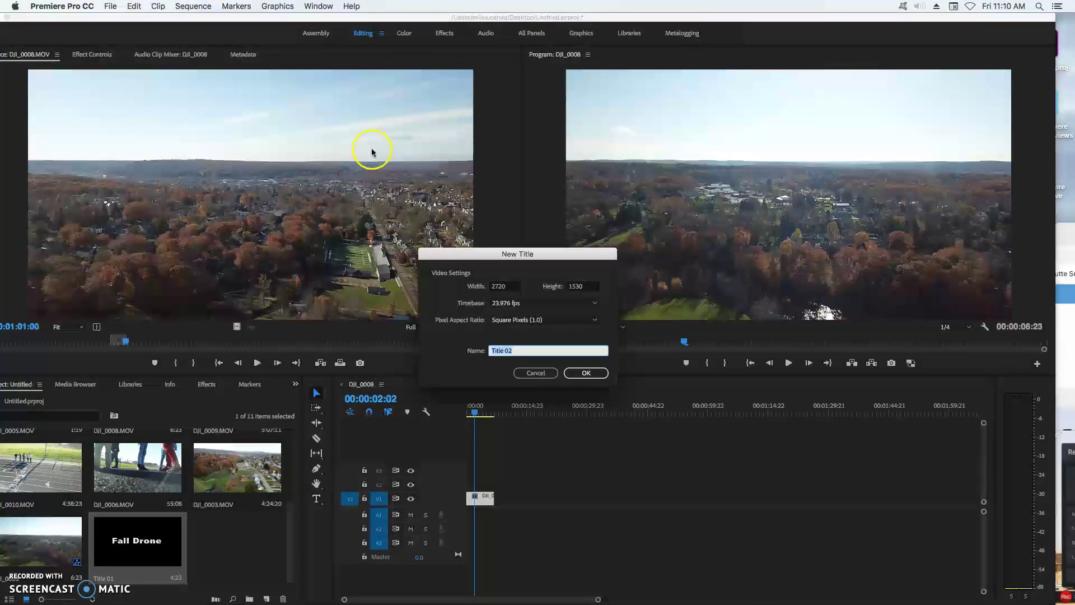
{"action": "left_click", "coordinate": [597, 374]}
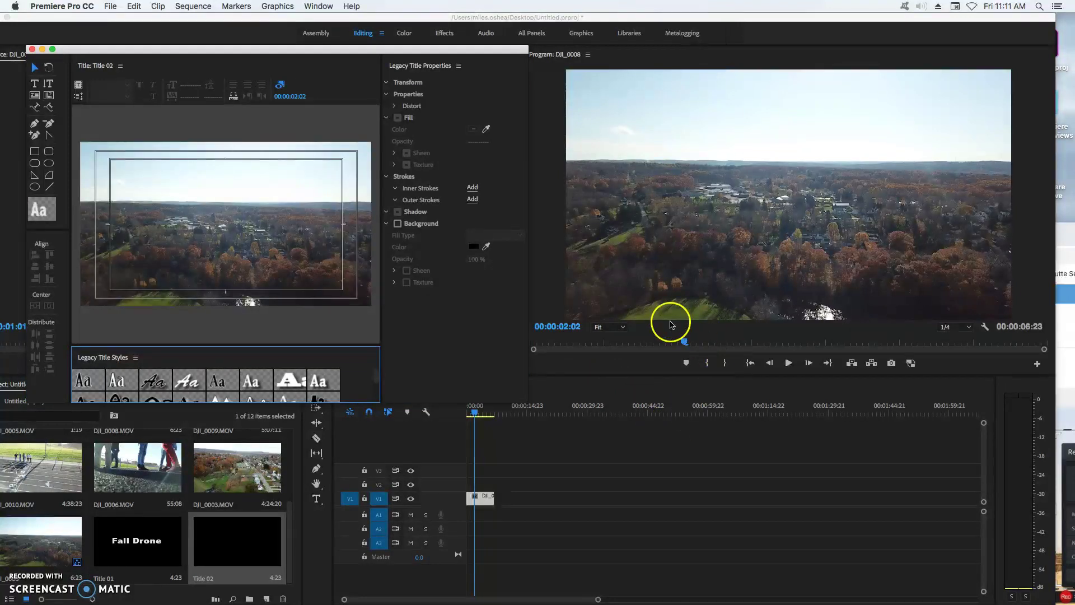
{"action": "left_click", "coordinate": [34, 83]}
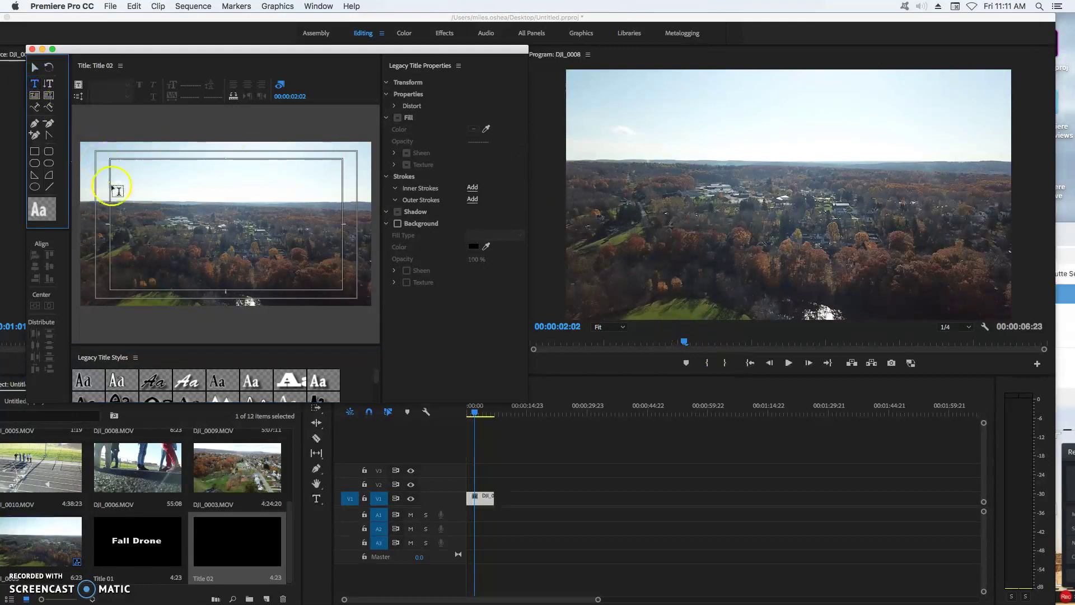
{"action": "left_click", "coordinate": [116, 189]}
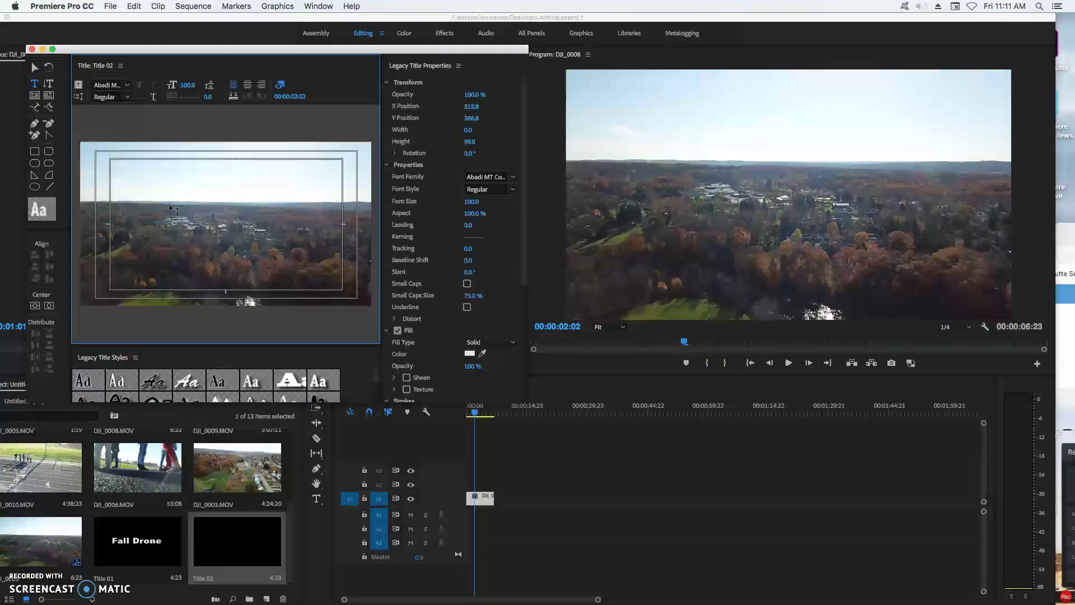
{"action": "type", "text": "Fa"}
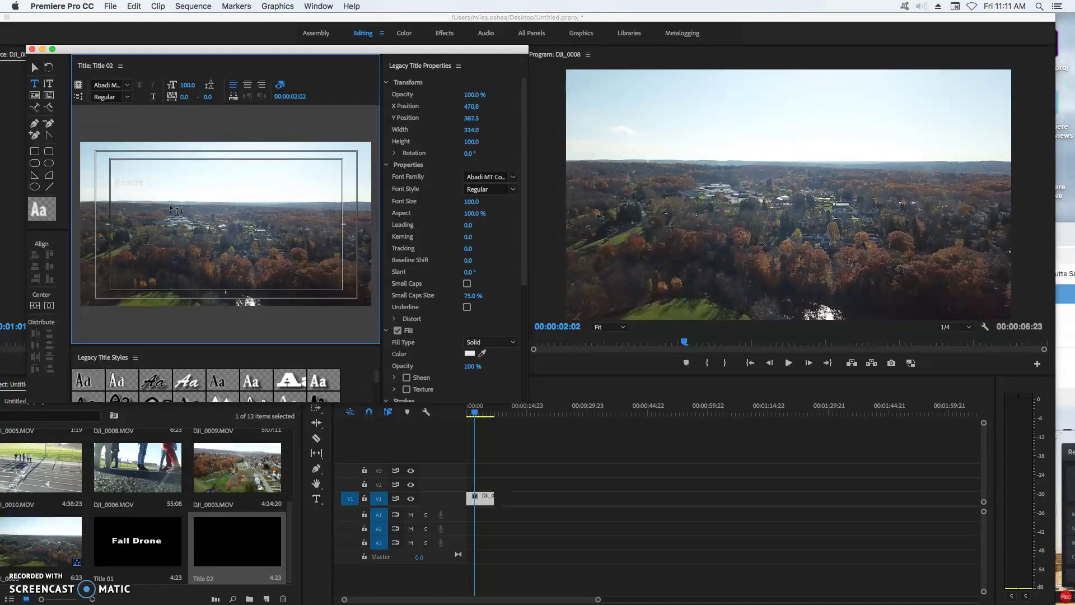
{"action": "type", "text": "LLE"}
- Give the MEADVILLE text a near-black fill colour
{"action": "left_click", "coordinate": [470, 354]}
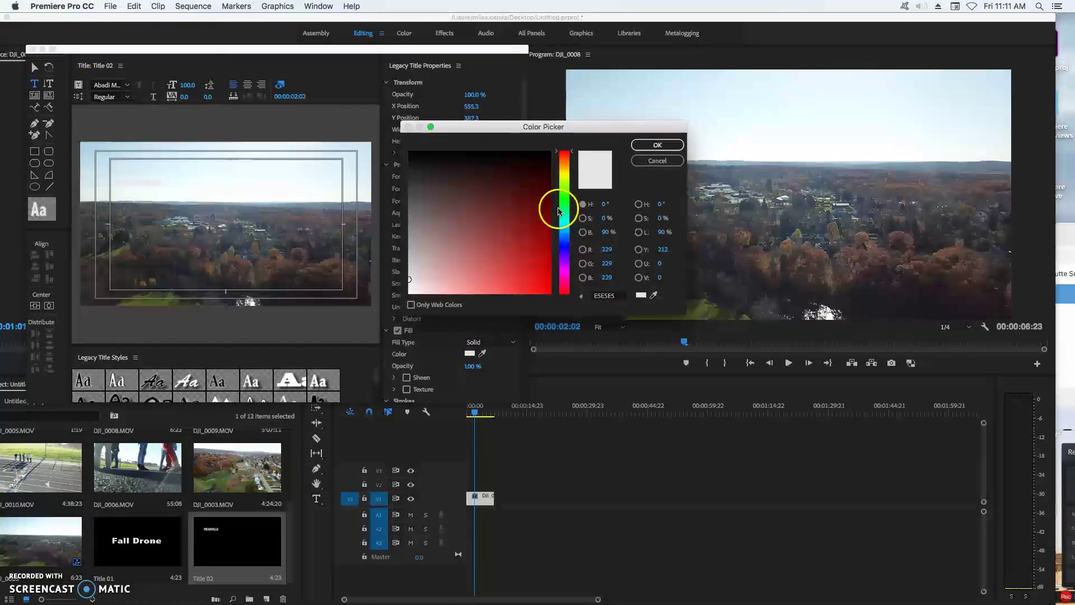
{"action": "left_click", "coordinate": [546, 166]}
{"action": "left_click", "coordinate": [649, 145]}
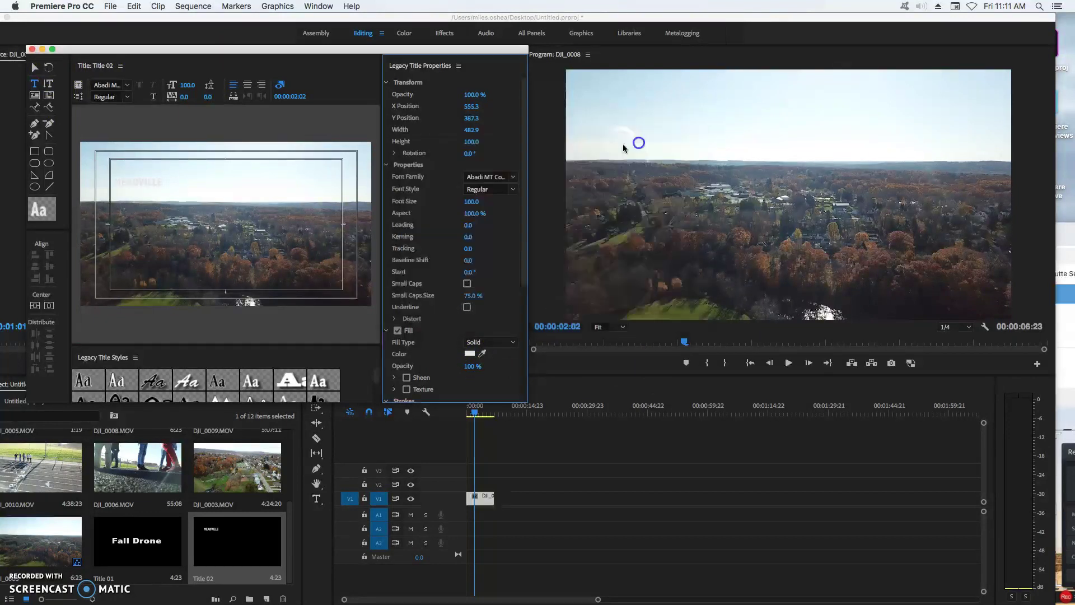
{"action": "left_click", "coordinate": [95, 131]}
- Enlarge MEADVILLE to font size 350.6 across the frame and lower it over the horizon
{"action": "left_click", "coordinate": [35, 67]}
{"action": "left_click", "coordinate": [163, 178]}
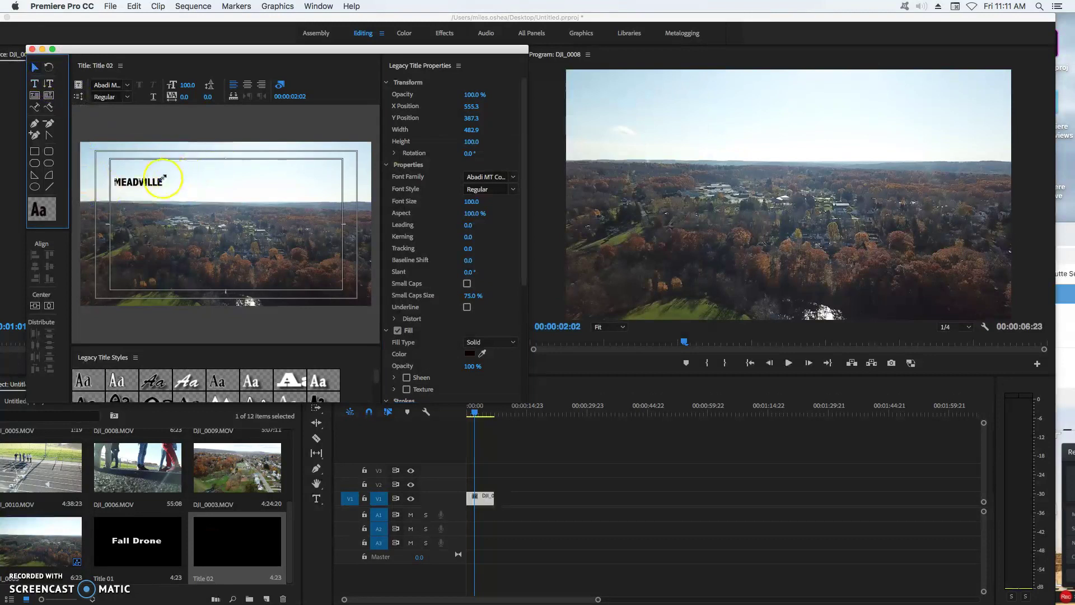
{"action": "left_click_drag", "start_coordinate": [163, 178], "coordinate": [358, 147]}
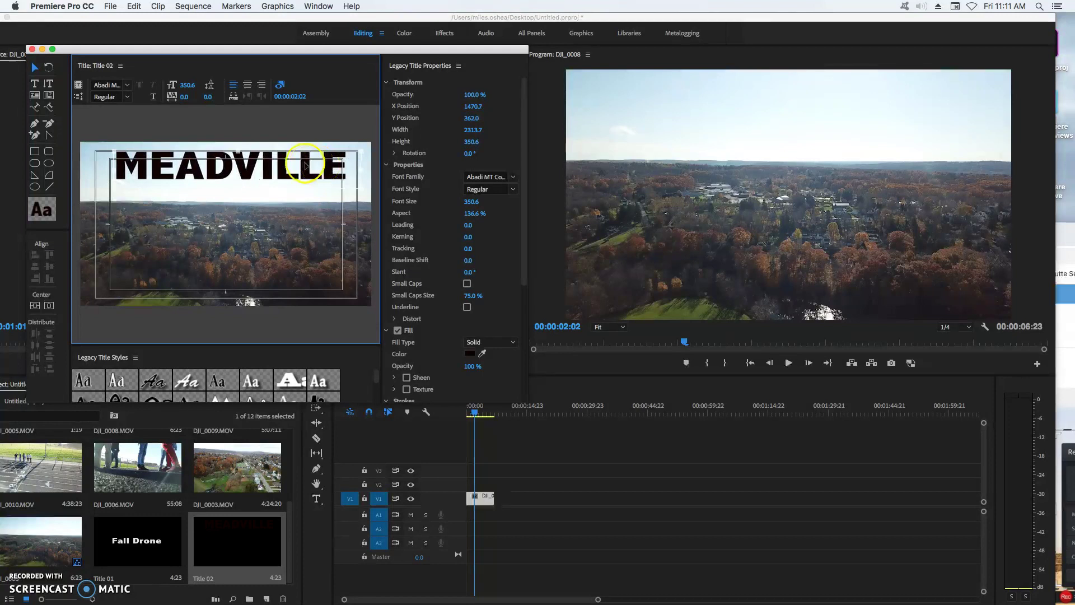
{"action": "left_click", "coordinate": [284, 161]}
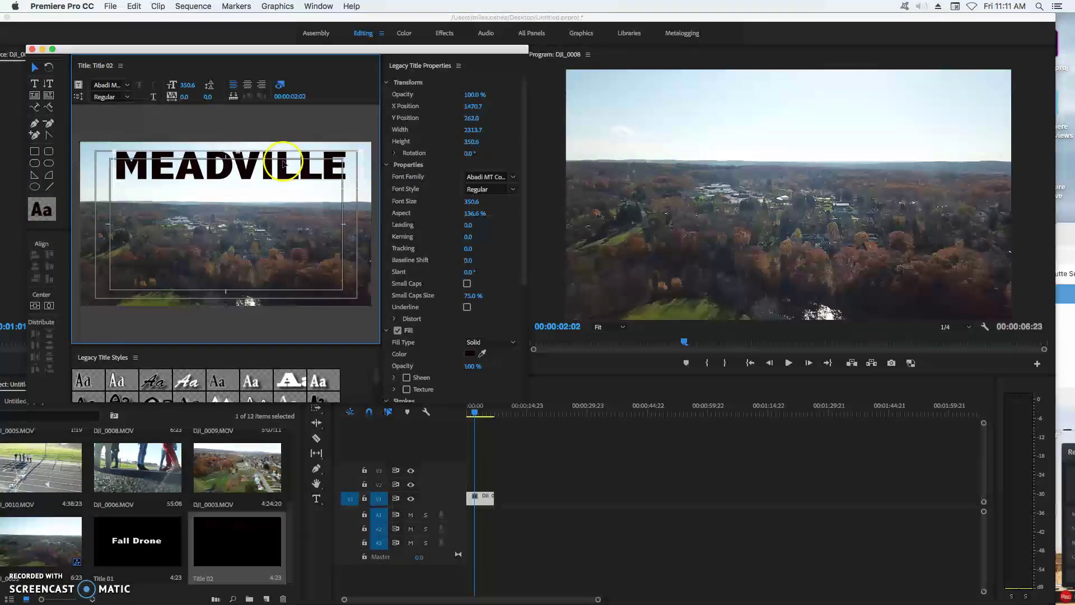
{"action": "left_click_drag", "start_coordinate": [284, 161], "coordinate": [278, 187]}
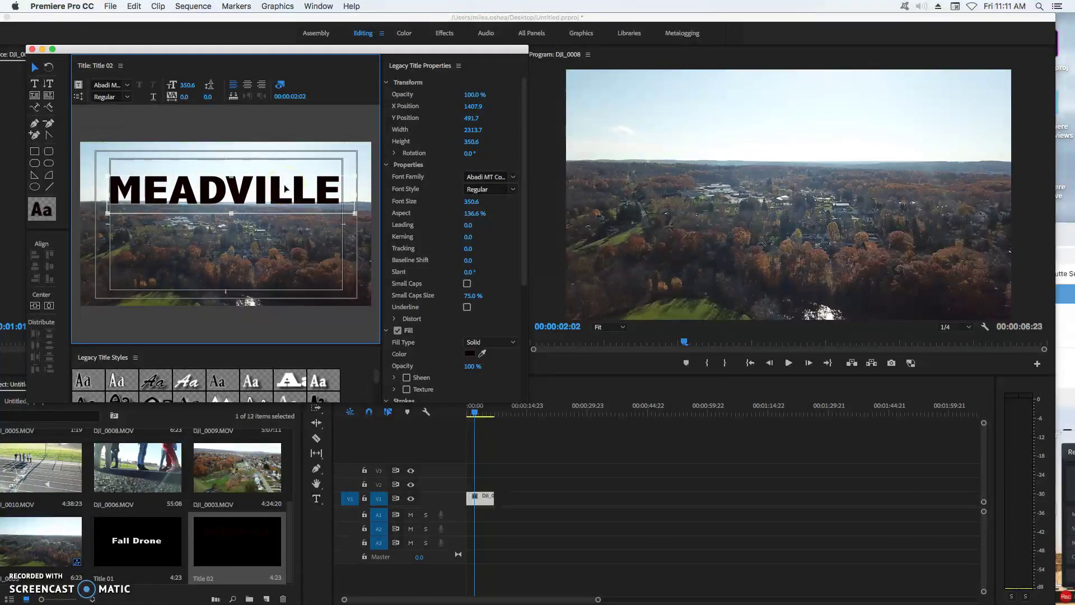
- Open the Font Family list for MEADVILLE and scroll down to the fonts beginning with C
{"action": "left_click", "coordinate": [513, 178]}
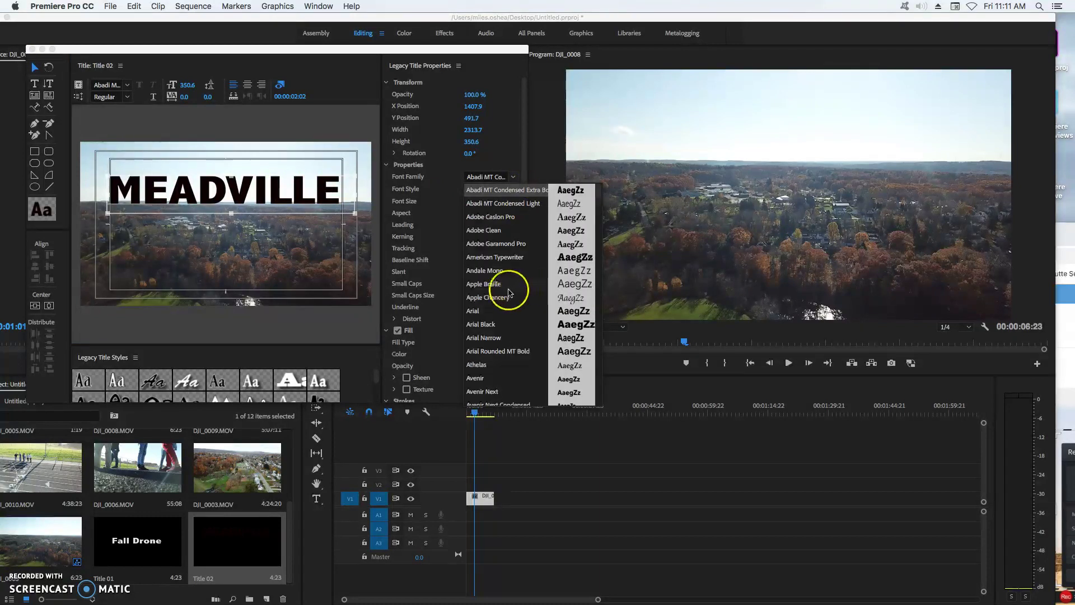
{"action": "scroll", "coordinate": [512, 291], "scroll_direction": "down", "scroll_amount": 5}
{"action": "scroll", "coordinate": [509, 292], "scroll_direction": "down", "scroll_amount": 2}
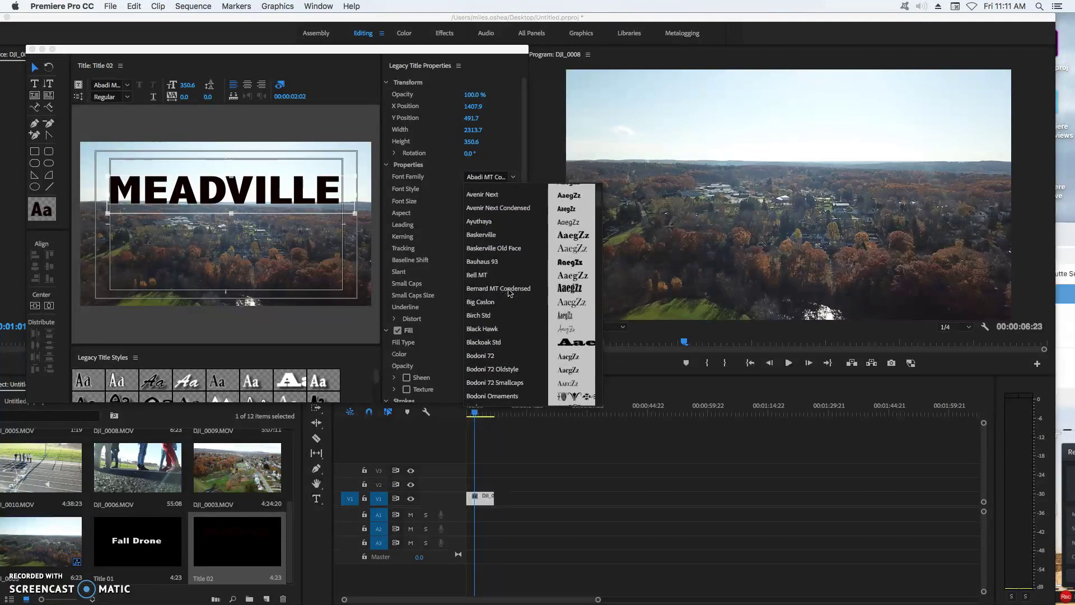
{"action": "scroll", "coordinate": [509, 292], "scroll_direction": "down", "scroll_amount": 7}
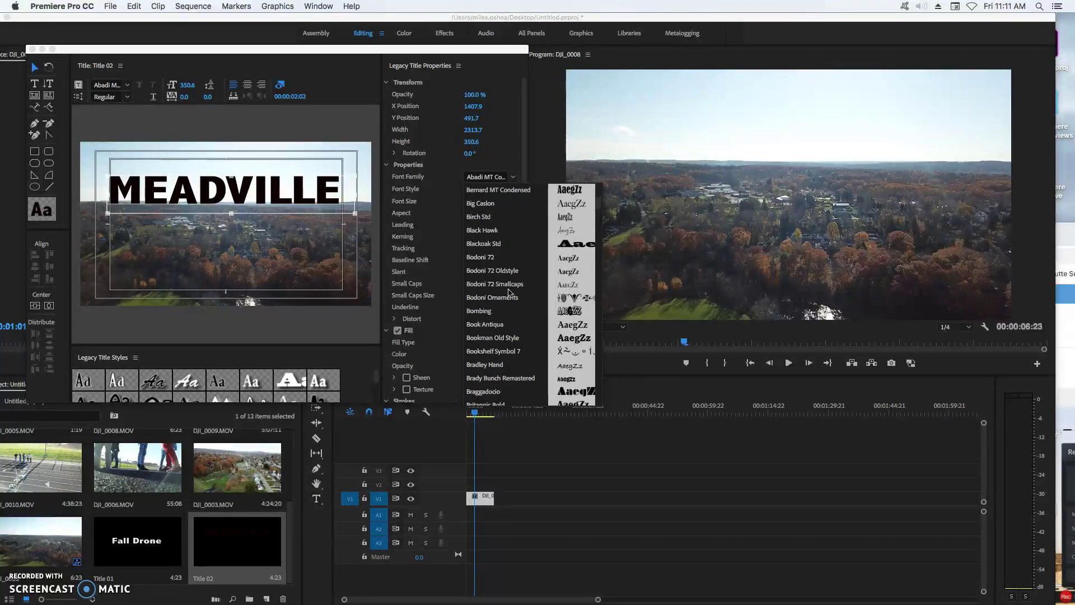
{"action": "scroll", "coordinate": [510, 292], "scroll_direction": "down", "scroll_amount": 6}
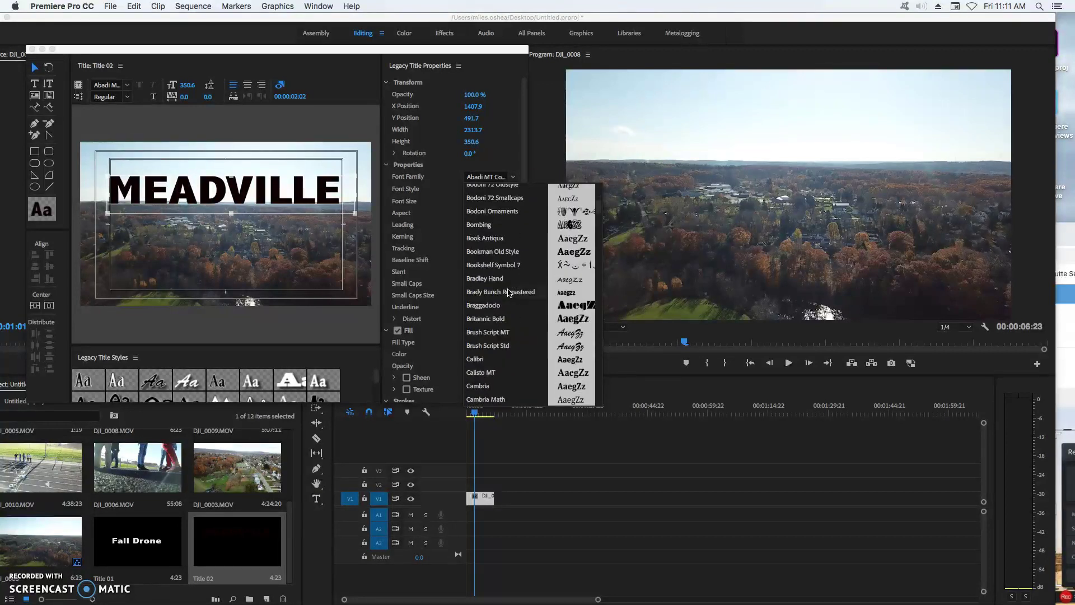
{"action": "scroll", "coordinate": [508, 292], "scroll_direction": "down", "scroll_amount": 12}
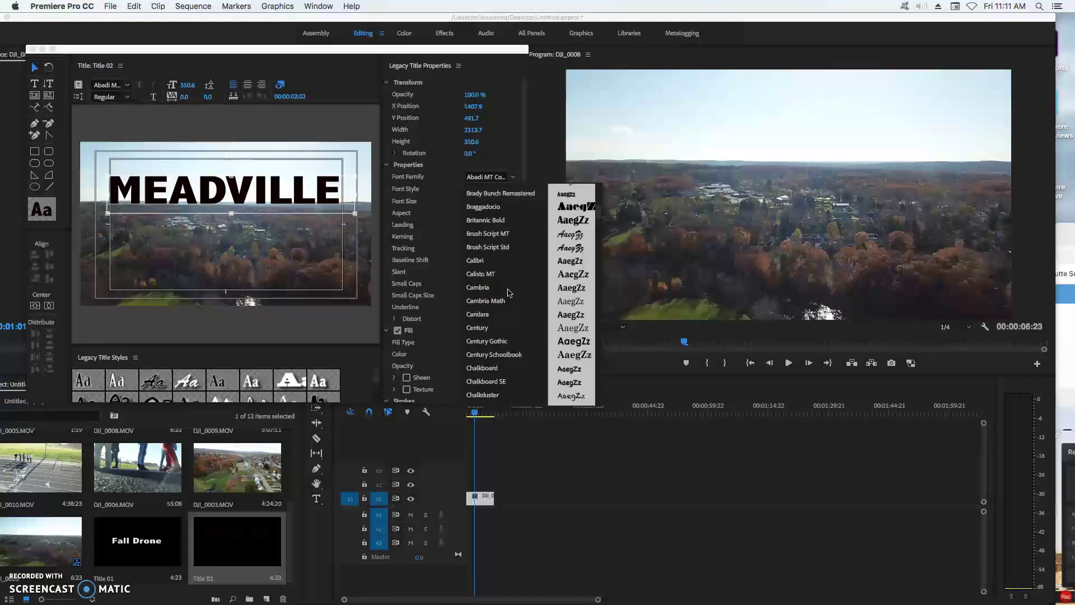
{"action": "scroll", "coordinate": [510, 292], "scroll_direction": "down", "scroll_amount": 3}
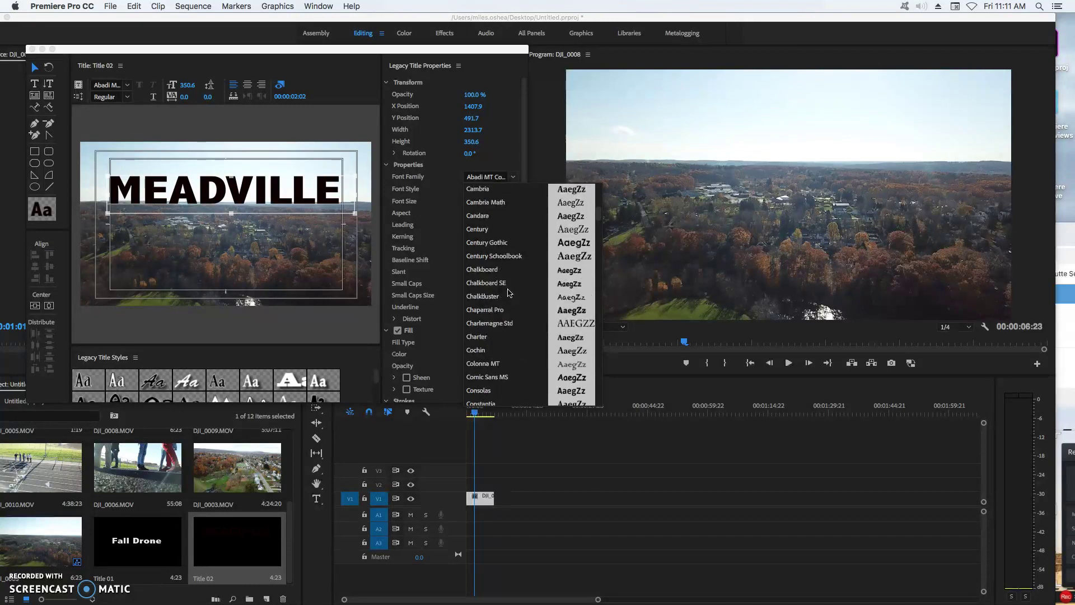
{"action": "scroll", "coordinate": [510, 292], "scroll_direction": "down", "scroll_amount": 3}
{"action": "left_click", "coordinate": [500, 300]}
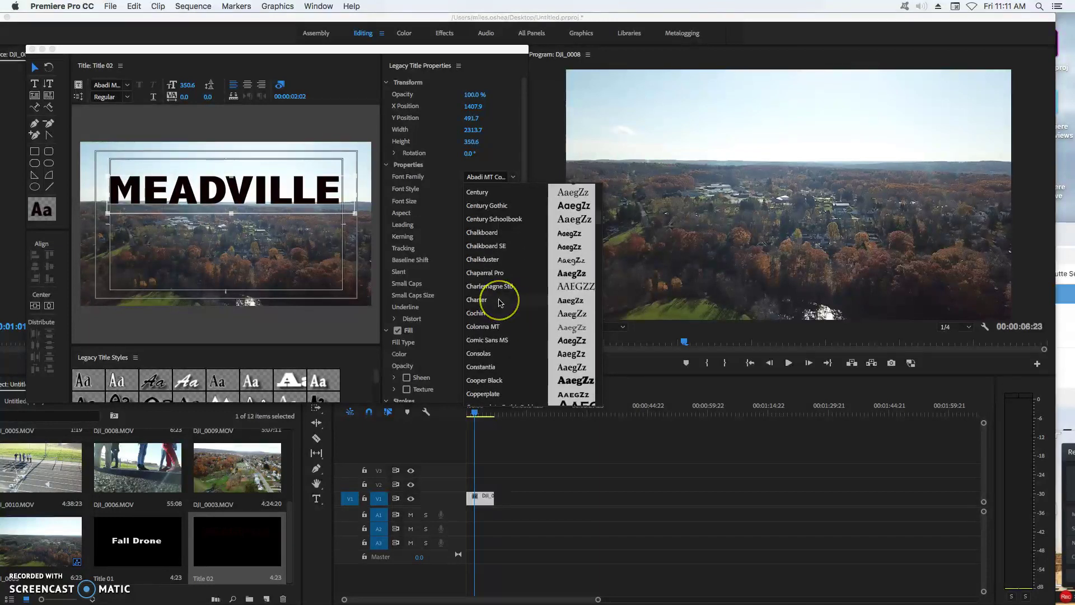
{"action": "scroll", "coordinate": [501, 303], "scroll_direction": "down", "scroll_amount": 6}
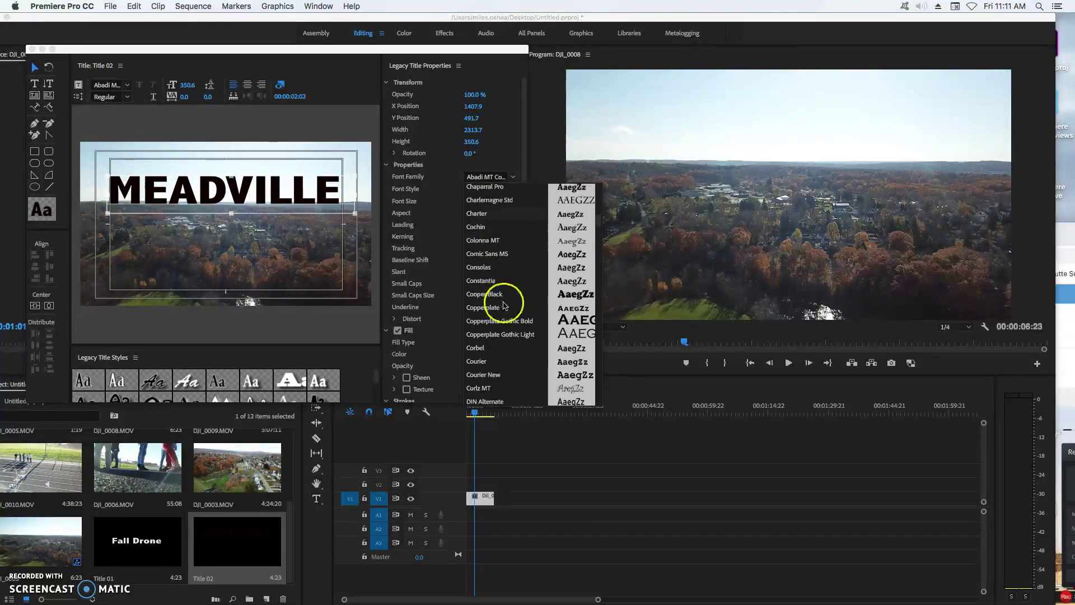
- Set MEADVILLE to Copperplate Gothic, 58.6% aspect, size 366.3, positioned low across the horizon
{"action": "left_click", "coordinate": [493, 321]}
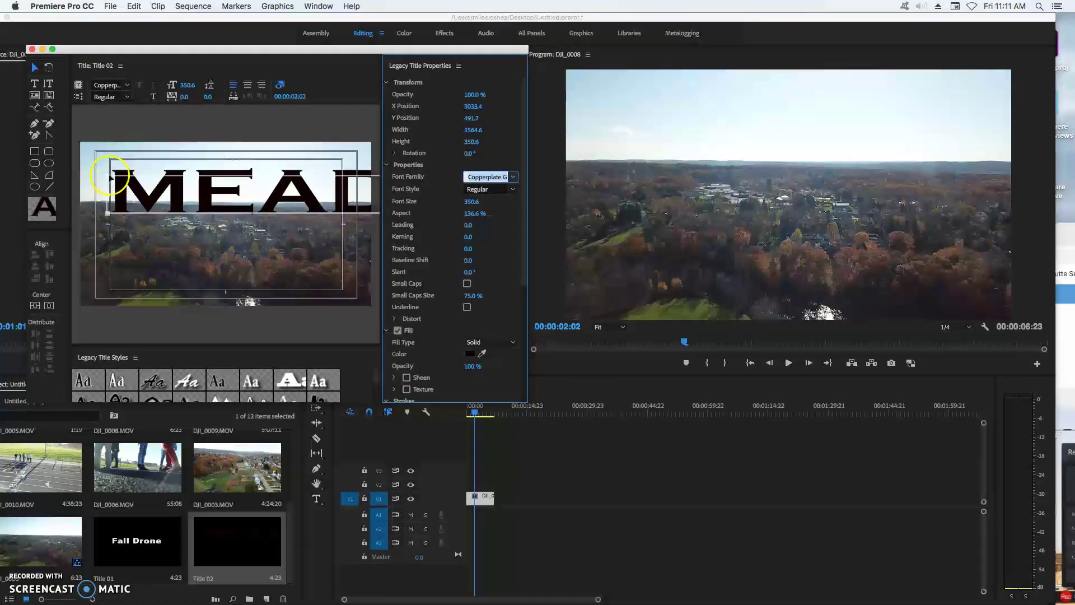
{"action": "mouse_move", "coordinate": [110, 176]}
{"action": "left_mouse_down"}
{"action": "mouse_move", "coordinate": [344, 189]}
{"action": "mouse_move", "coordinate": [114, 188]}
{"action": "left_mouse_up"}
{"action": "left_click", "coordinate": [284, 187]}
{"action": "left_click_drag", "start_coordinate": [306, 176], "coordinate": [361, 169]}
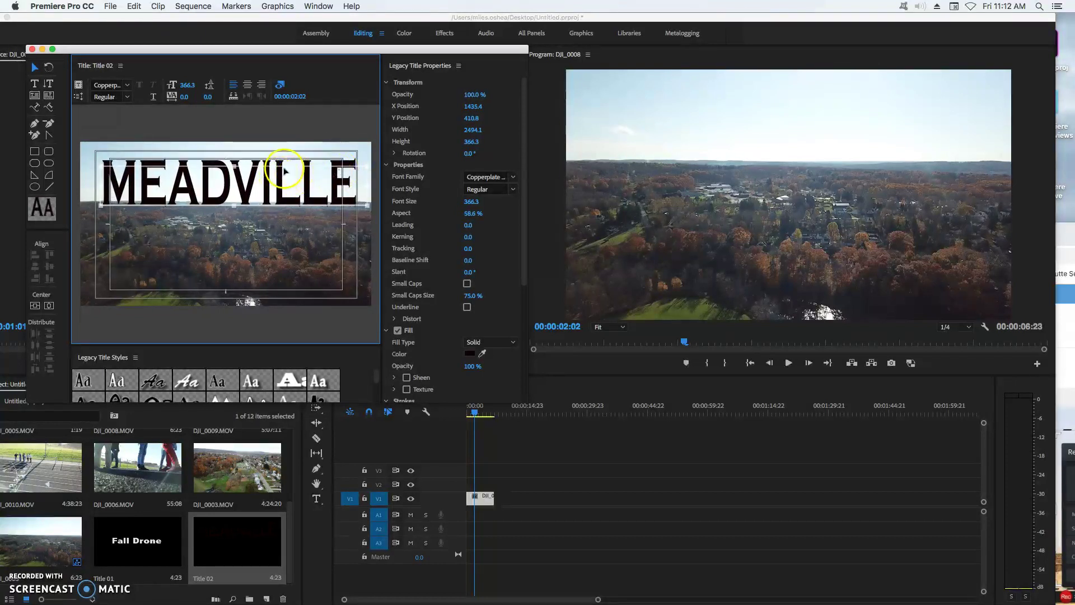
{"action": "left_click_drag", "start_coordinate": [281, 168], "coordinate": [280, 179]}
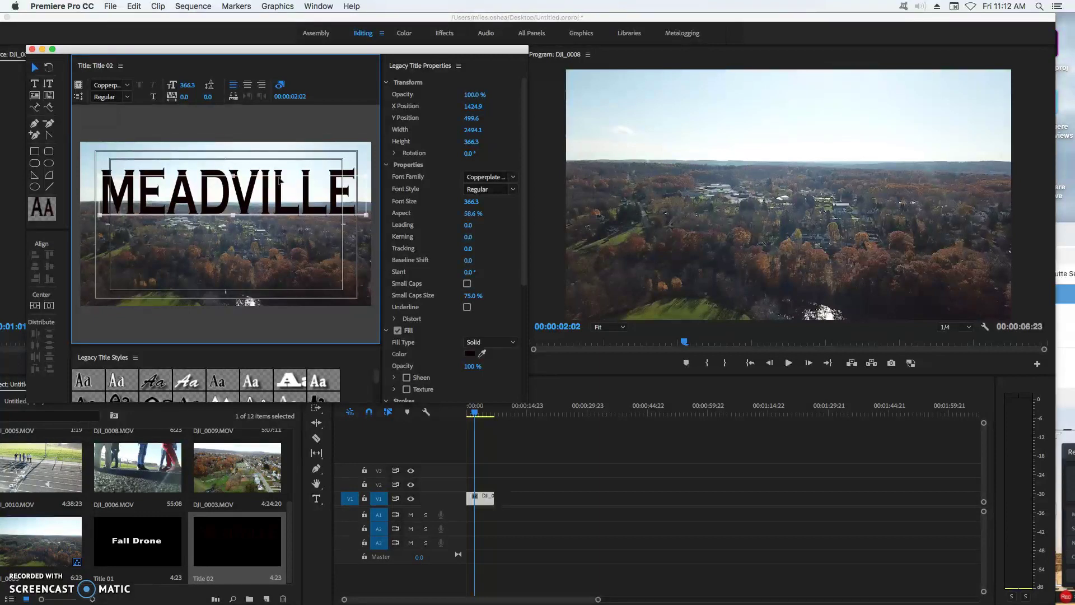
{"action": "left_click", "coordinate": [320, 214]}
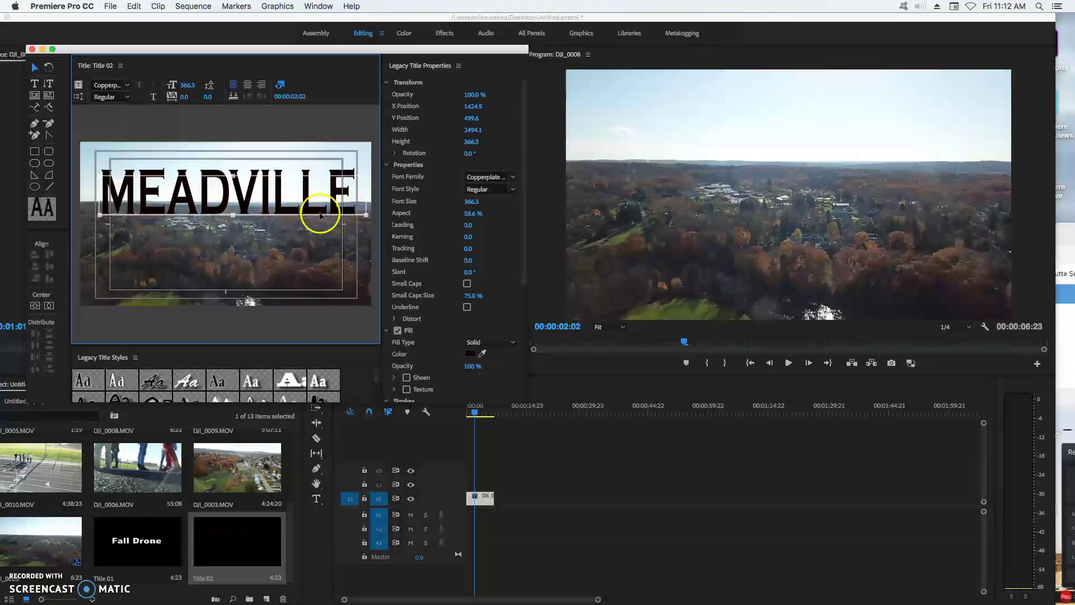
- Add an outer stroke to the MEADVILLE text
{"action": "left_click", "coordinate": [524, 152]}
{"action": "left_click_drag", "start_coordinate": [524, 152], "coordinate": [522, 213]}
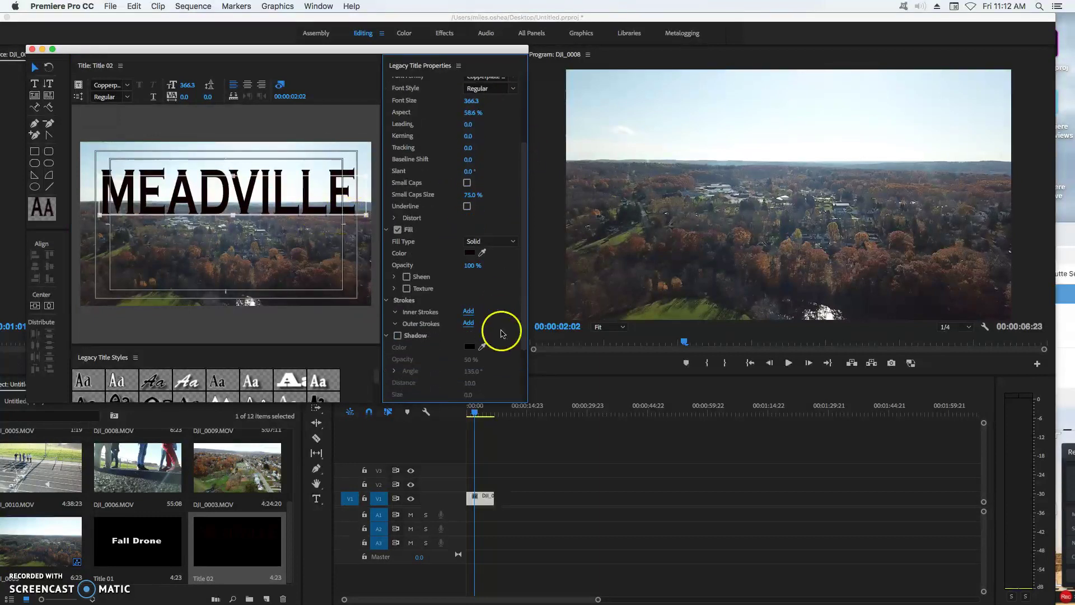
{"action": "left_click_drag", "start_coordinate": [521, 271], "coordinate": [519, 315]}
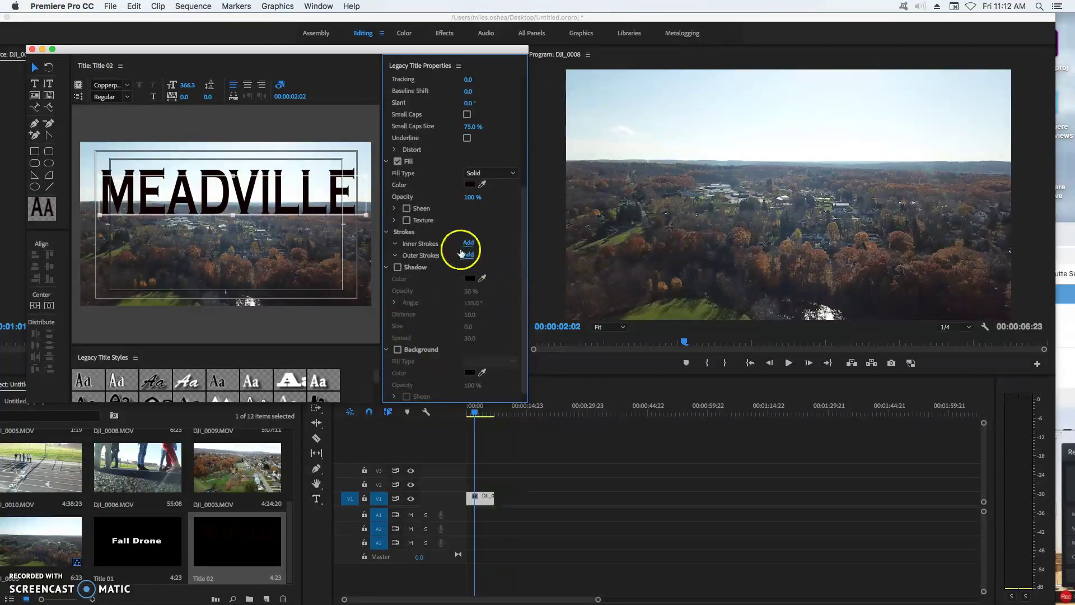
{"action": "left_click", "coordinate": [469, 255]}
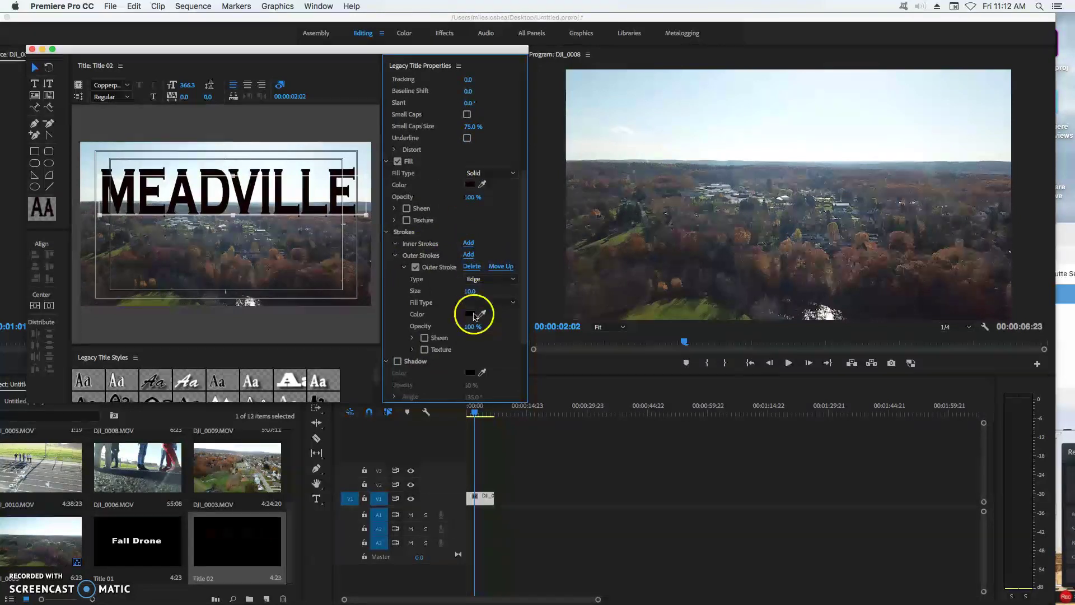
- Make the outer stroke dark red (890305) with size 18.0
{"action": "left_click", "coordinate": [471, 314]}
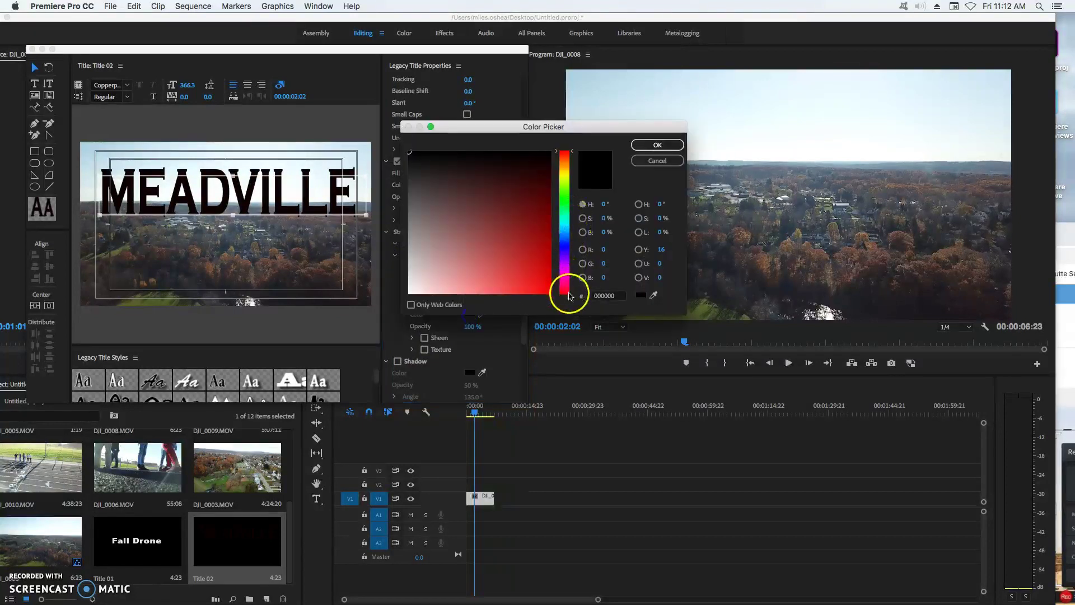
{"action": "left_click", "coordinate": [547, 223]}
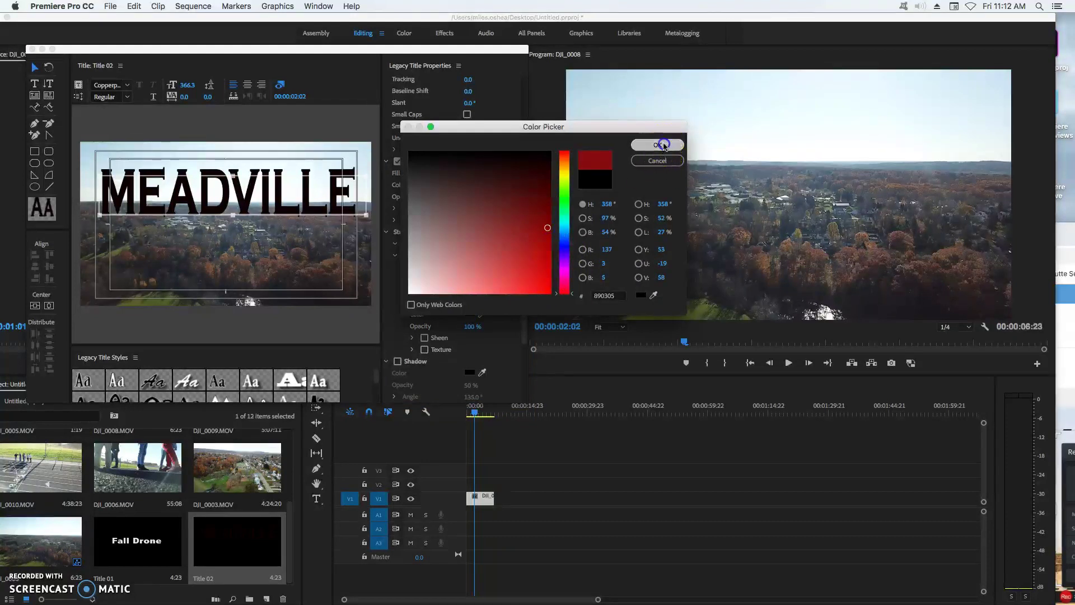
{"action": "left_click", "coordinate": [658, 145]}
{"action": "left_click", "coordinate": [470, 292]}
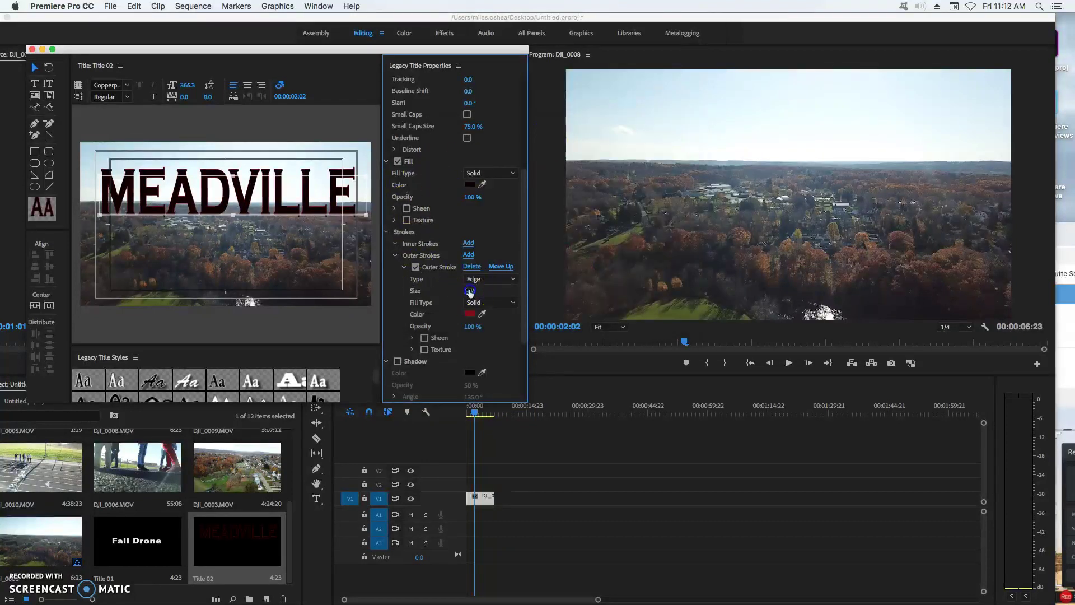
{"action": "left_click_drag", "start_coordinate": [470, 292], "coordinate": [374, 280]}
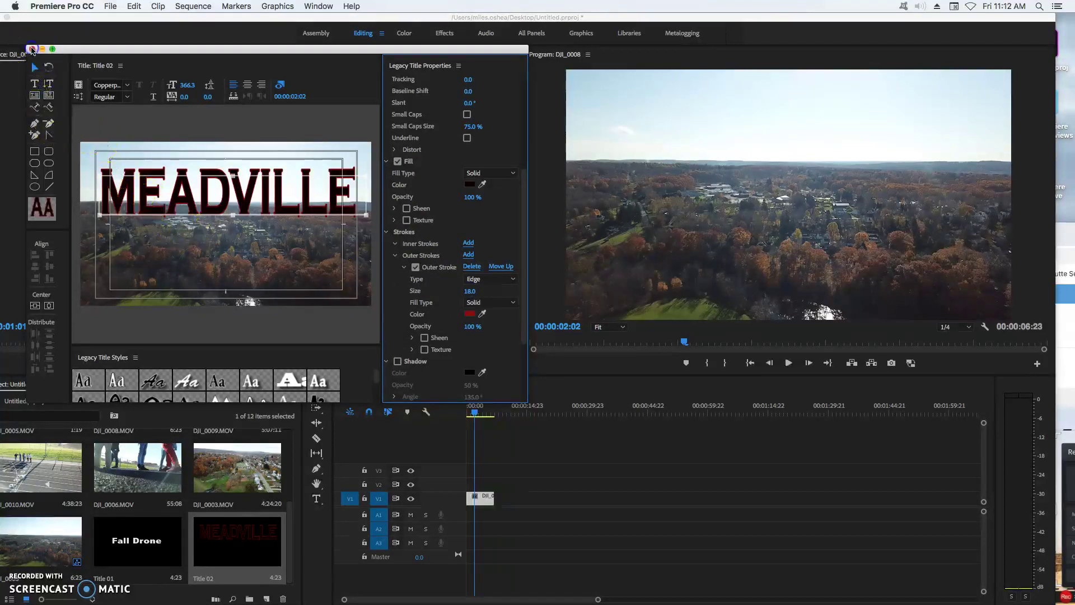
- Close the titler, put Title 02 on V2 above the drone clip, and extend it to DJI_0008.MOV's end
{"action": "key", "text": "super+w"}
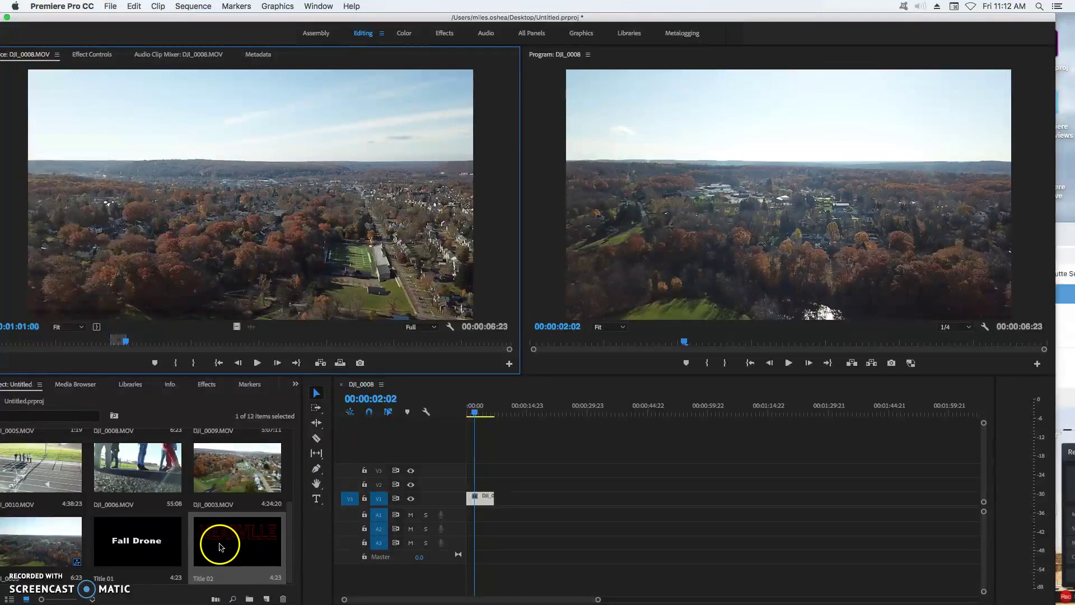
{"action": "left_click_drag", "start_coordinate": [227, 536], "coordinate": [473, 485]}
{"action": "left_click", "coordinate": [547, 532]}
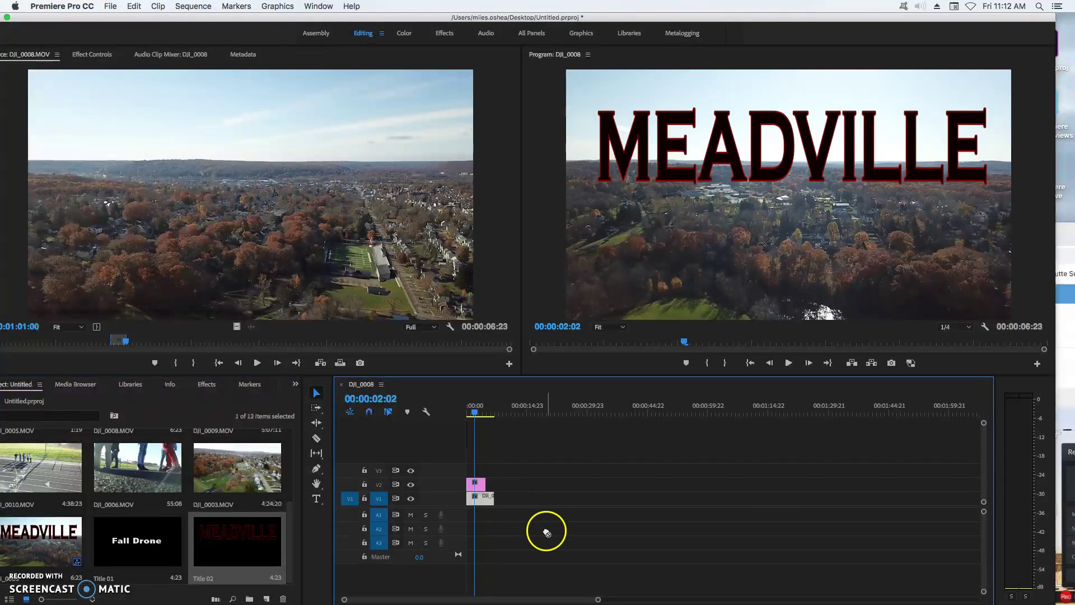
{"action": "left_click_drag", "start_coordinate": [599, 600], "coordinate": [563, 601]}
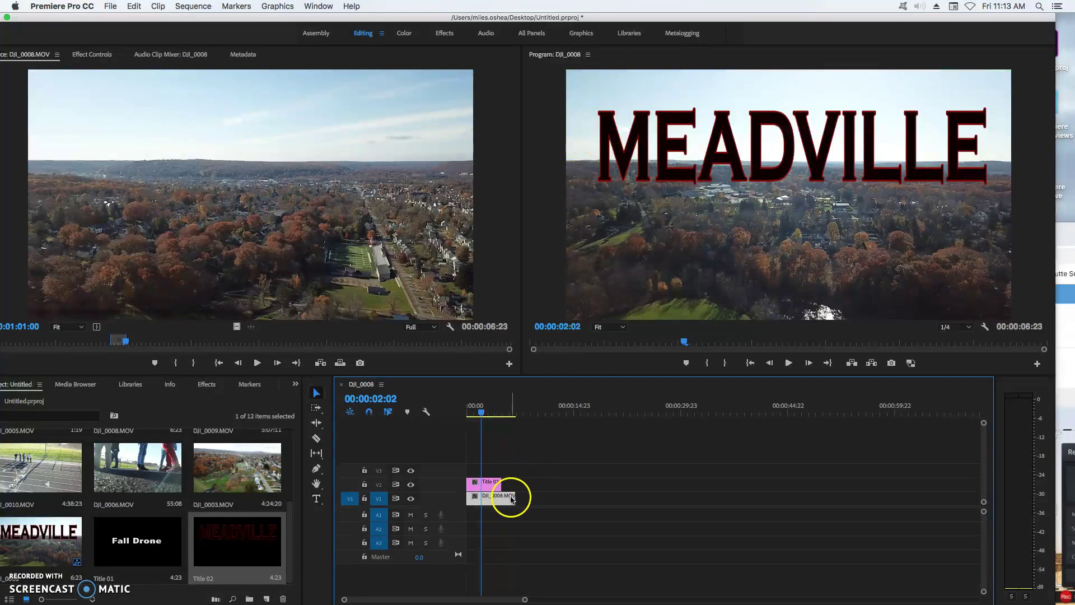
{"action": "left_click_drag", "start_coordinate": [504, 483], "coordinate": [511, 483]}
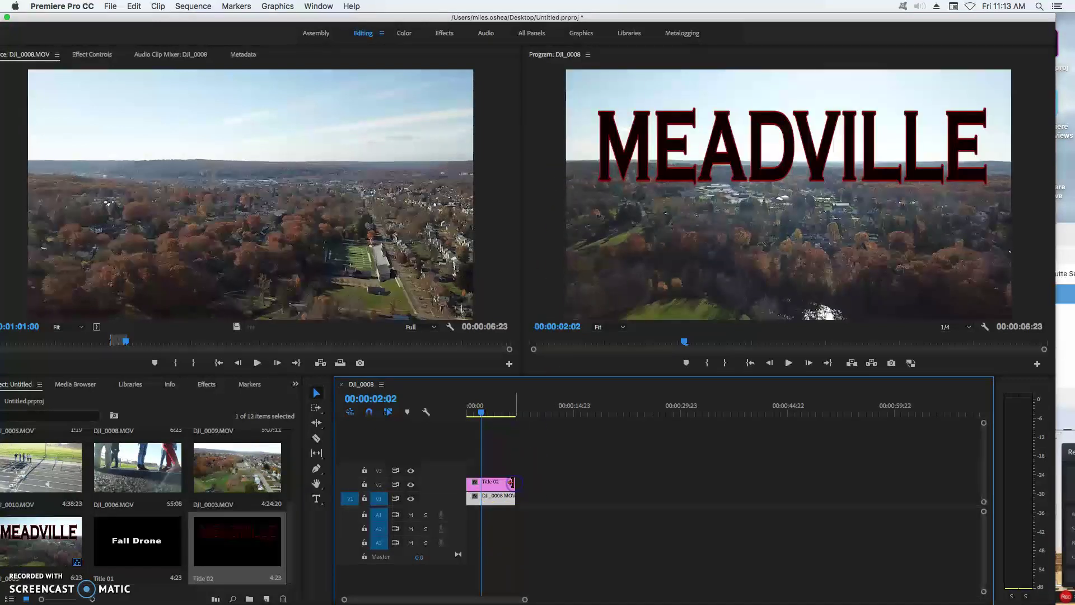
- Search the Effects panel for CROP and apply the Crop effect to the Title 02 clip
{"action": "left_click", "coordinate": [203, 389]}
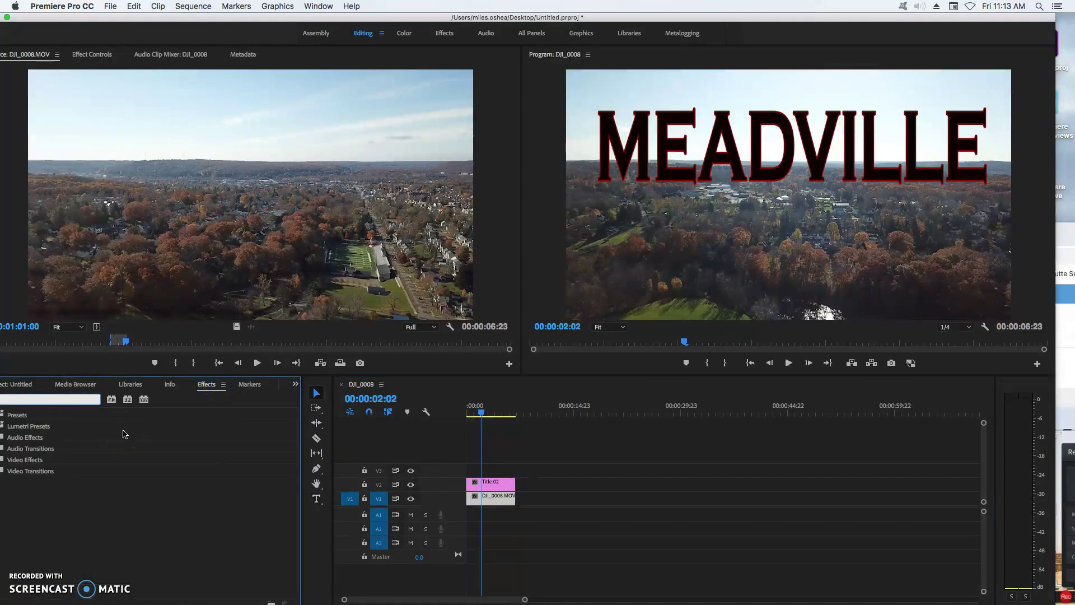
{"action": "type", "text": "CROP"}
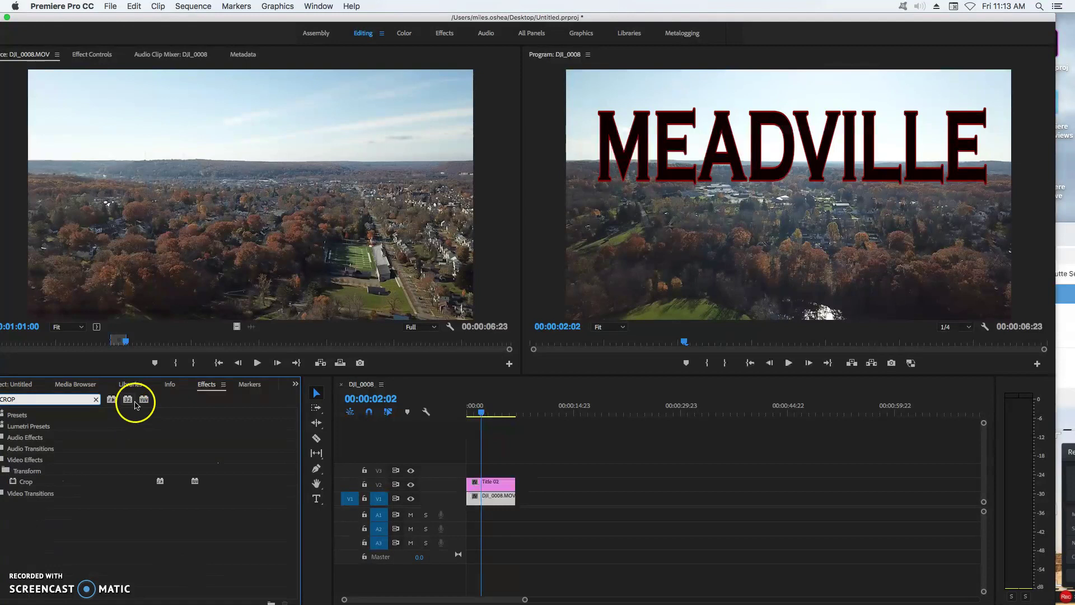
{"action": "left_click", "coordinate": [29, 483]}
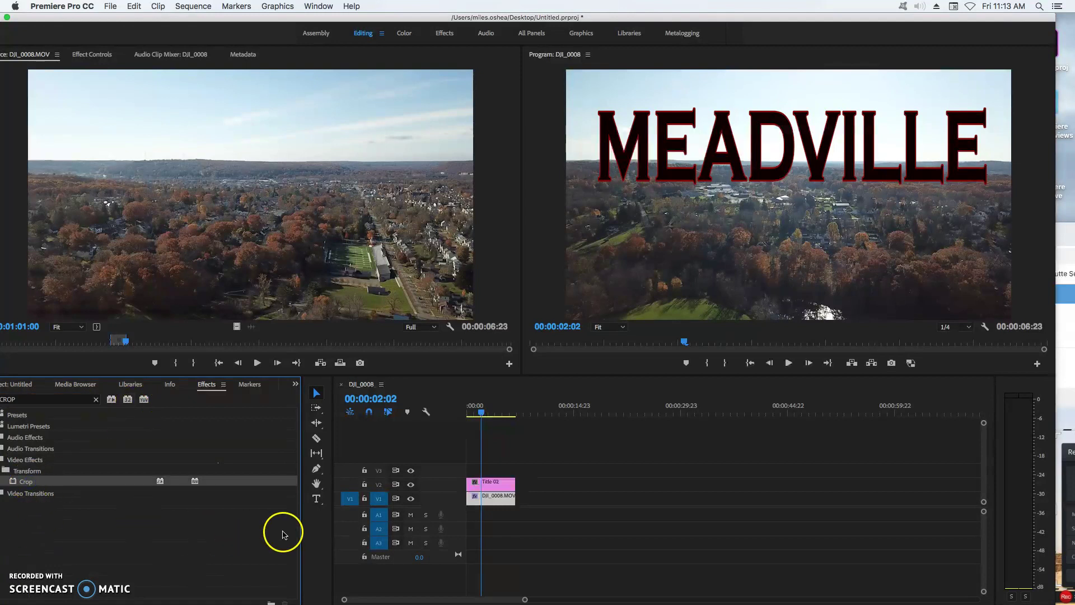
{"action": "left_click", "coordinate": [93, 54]}
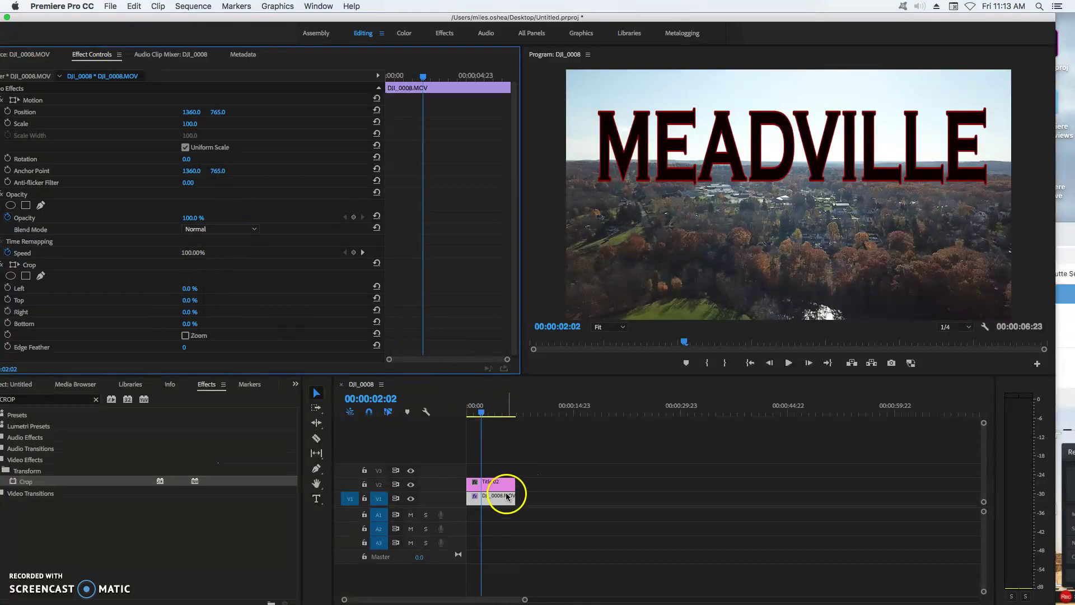
{"action": "left_click", "coordinate": [496, 483]}
{"action": "left_click", "coordinate": [47, 483]}
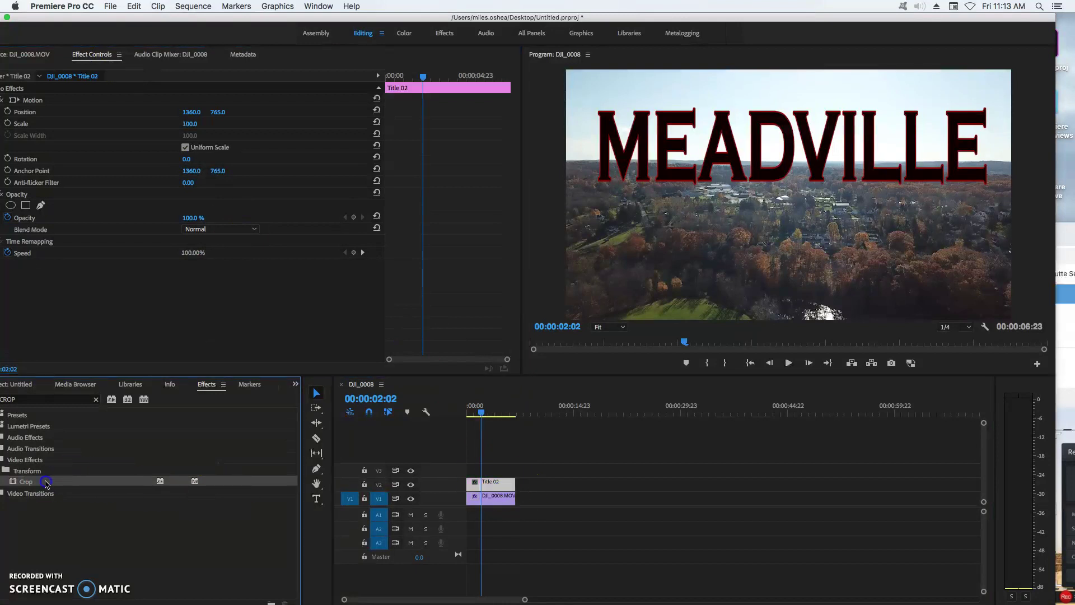
{"action": "double_click", "coordinate": [47, 483]}
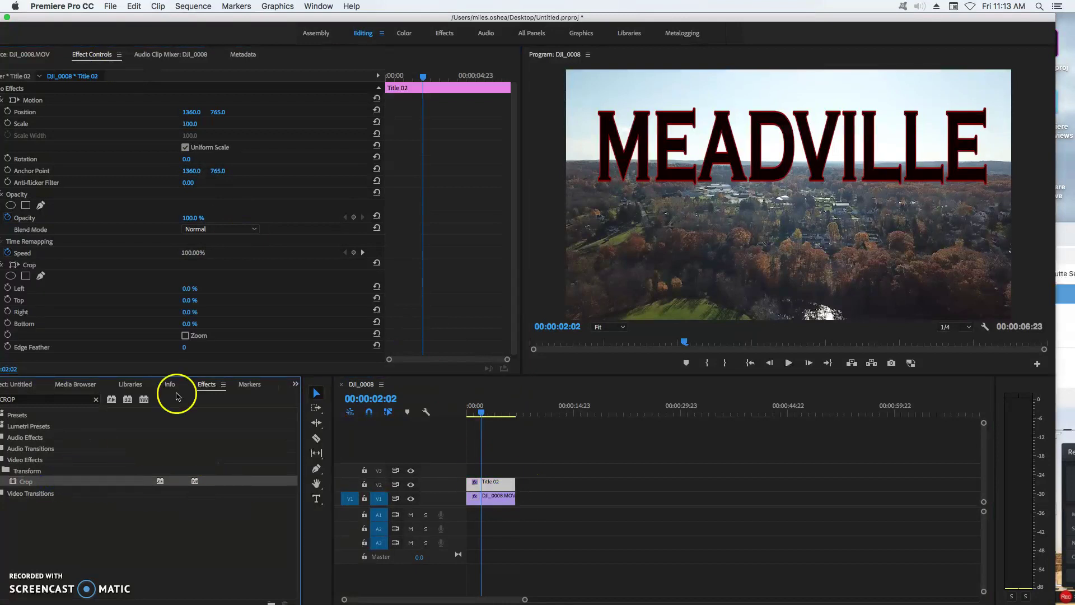
- Start a free-drawn Crop mask with points along the horizon under MEADVILLE
{"action": "left_click", "coordinate": [42, 276]}
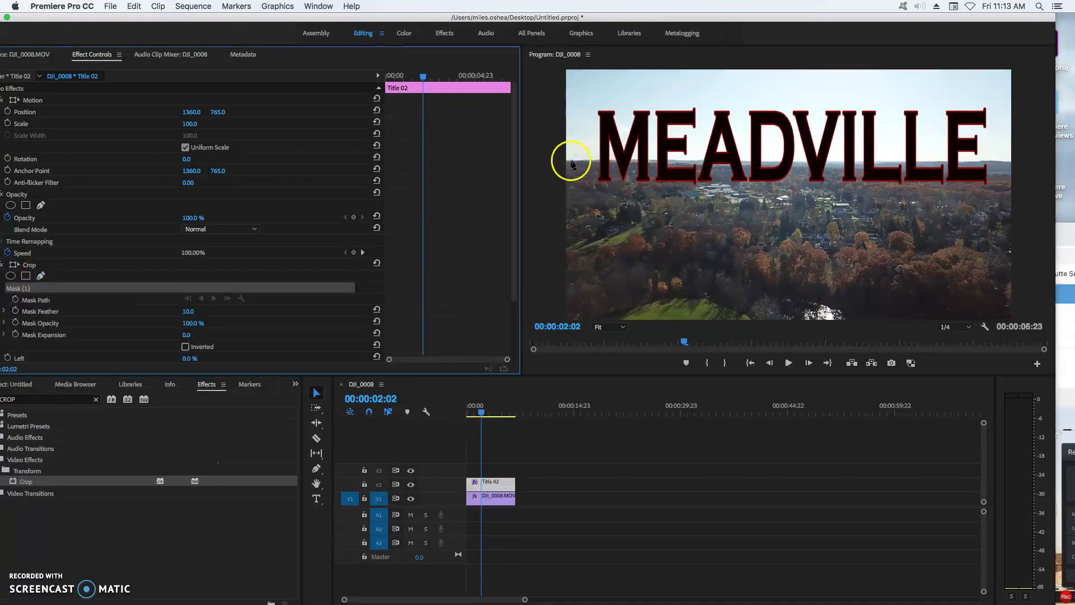
{"action": "left_click", "coordinate": [571, 161]}
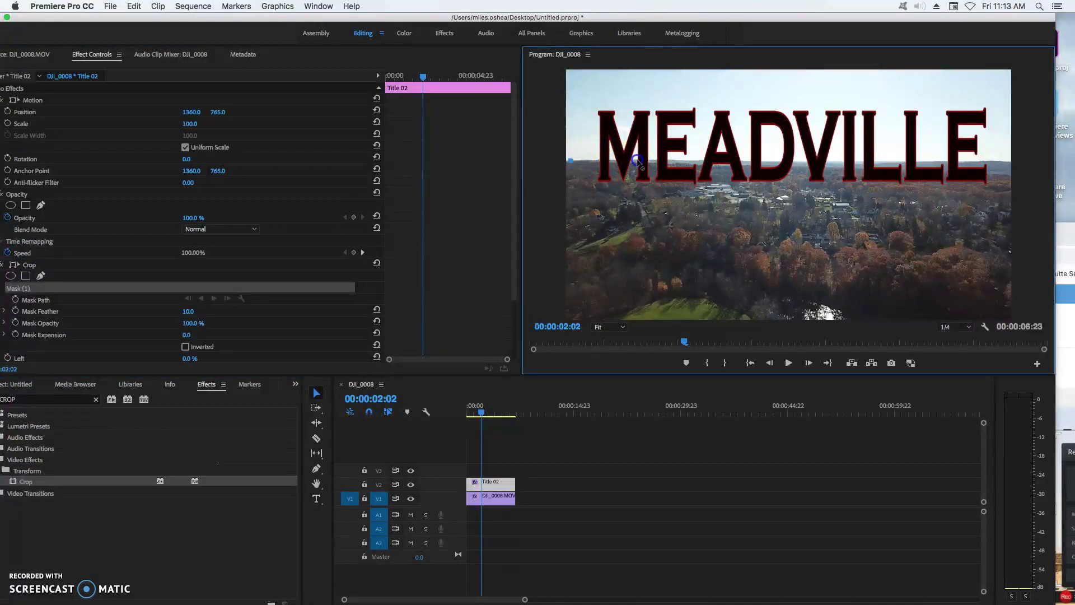
{"action": "left_click", "coordinate": [638, 161]}
{"action": "left_click", "coordinate": [713, 161]}
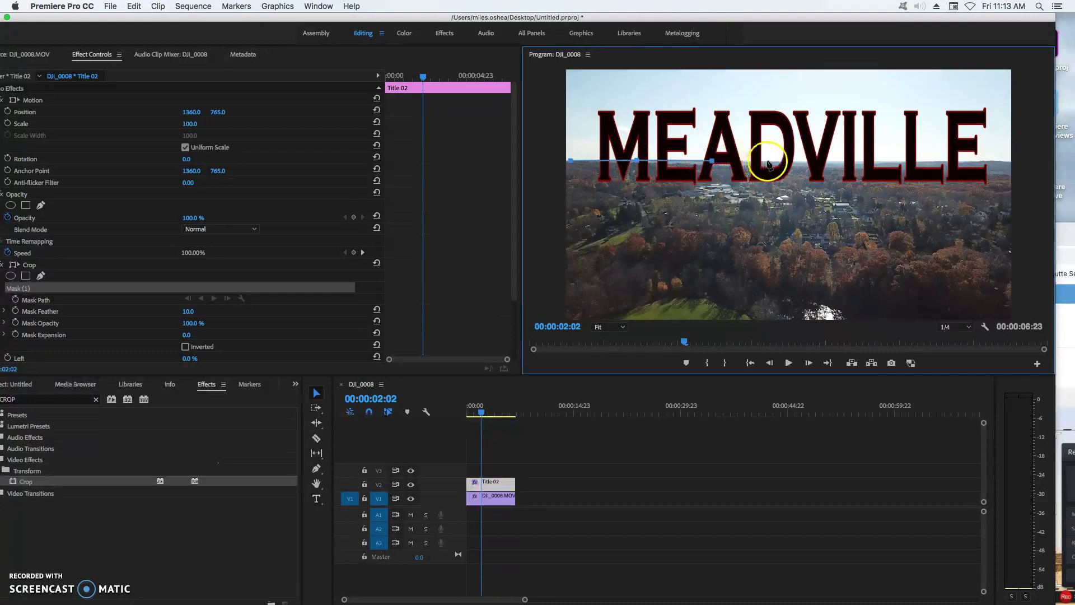
{"action": "left_click", "coordinate": [769, 162]}
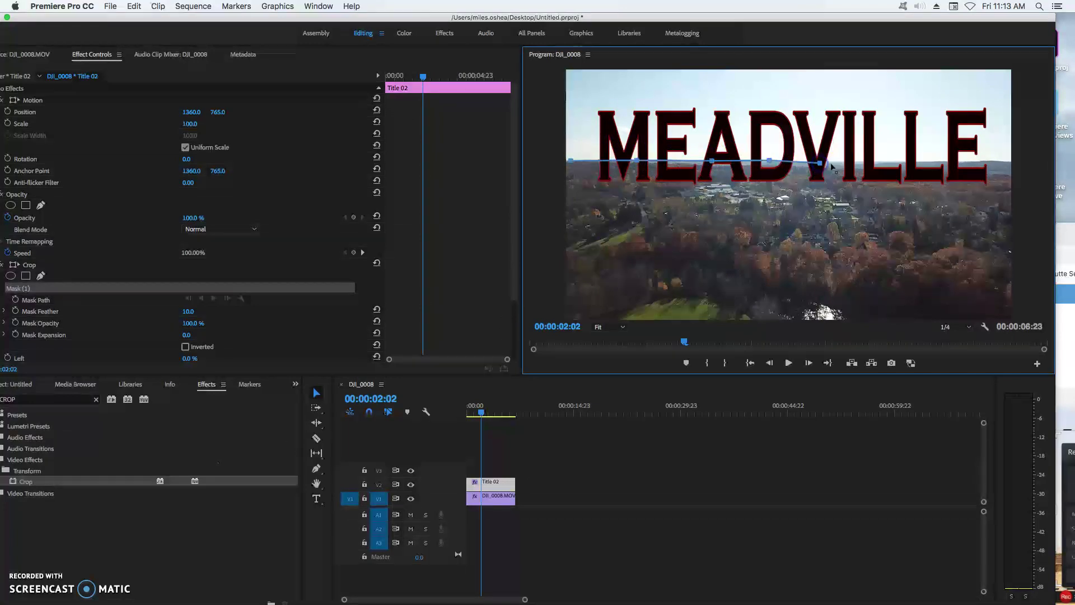
{"action": "left_click", "coordinate": [862, 163]}
- Extend the mask to the right frame edge, down to both bottom corners, and close it
{"action": "left_click", "coordinate": [888, 163]}
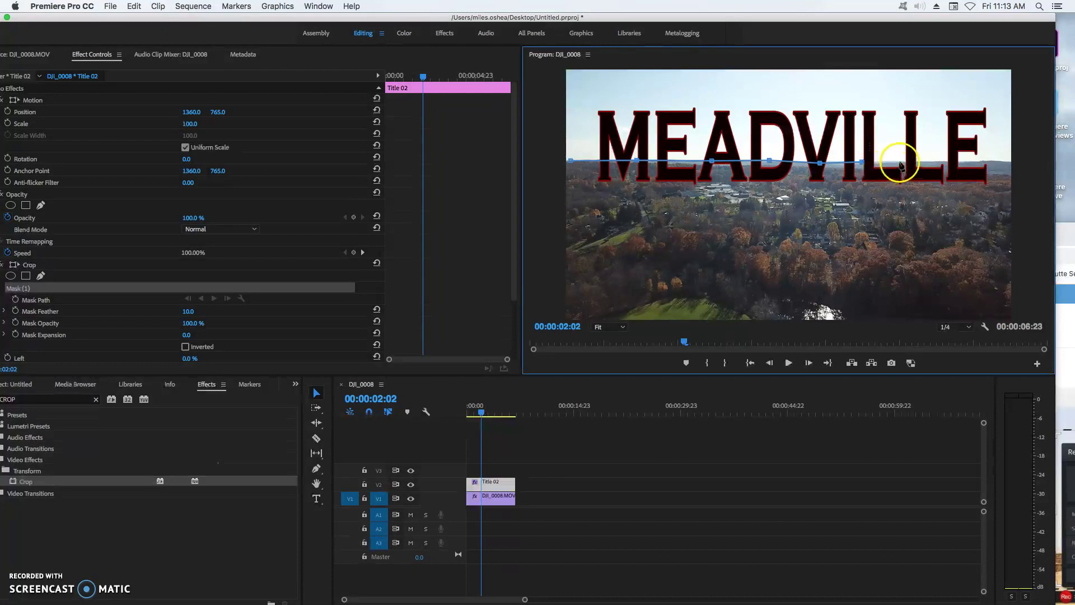
{"action": "left_click", "coordinate": [941, 164]}
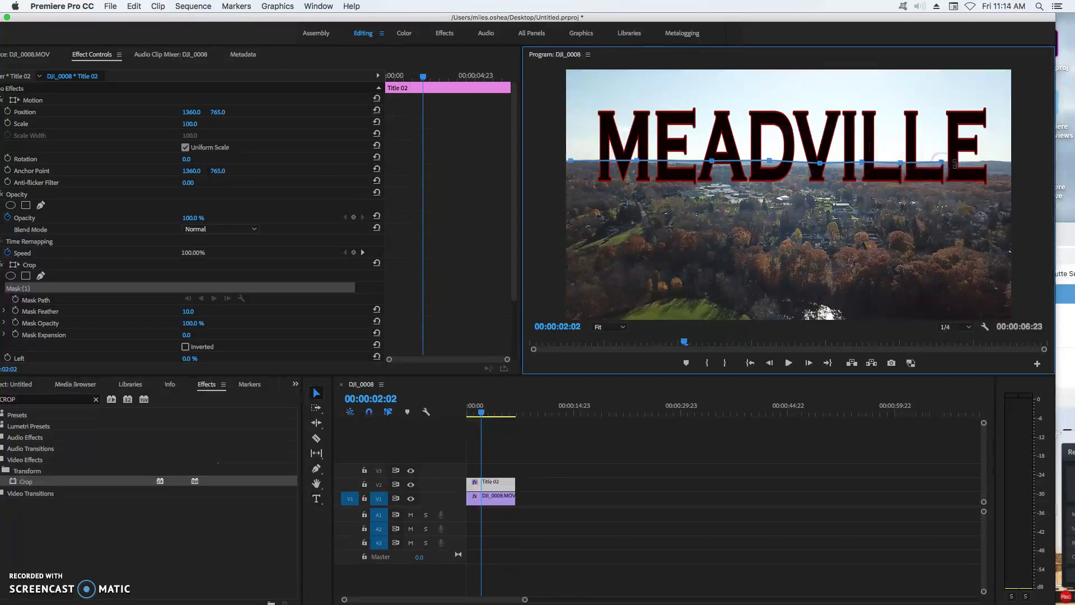
{"action": "left_click_drag", "start_coordinate": [959, 163], "coordinate": [1002, 166]}
{"action": "left_click", "coordinate": [1011, 312]}
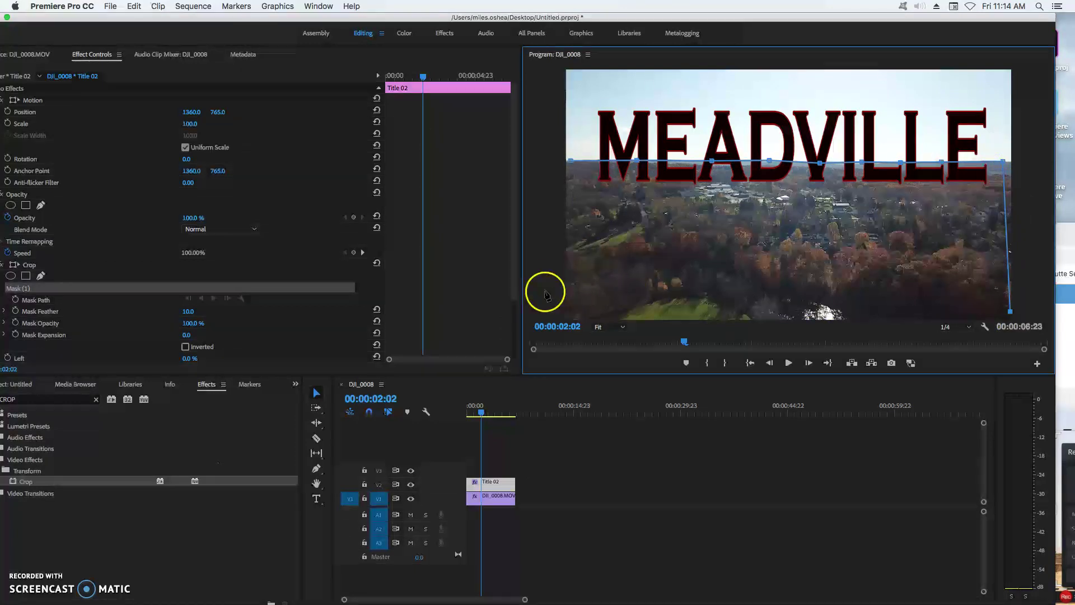
{"action": "left_click", "coordinate": [566, 314]}
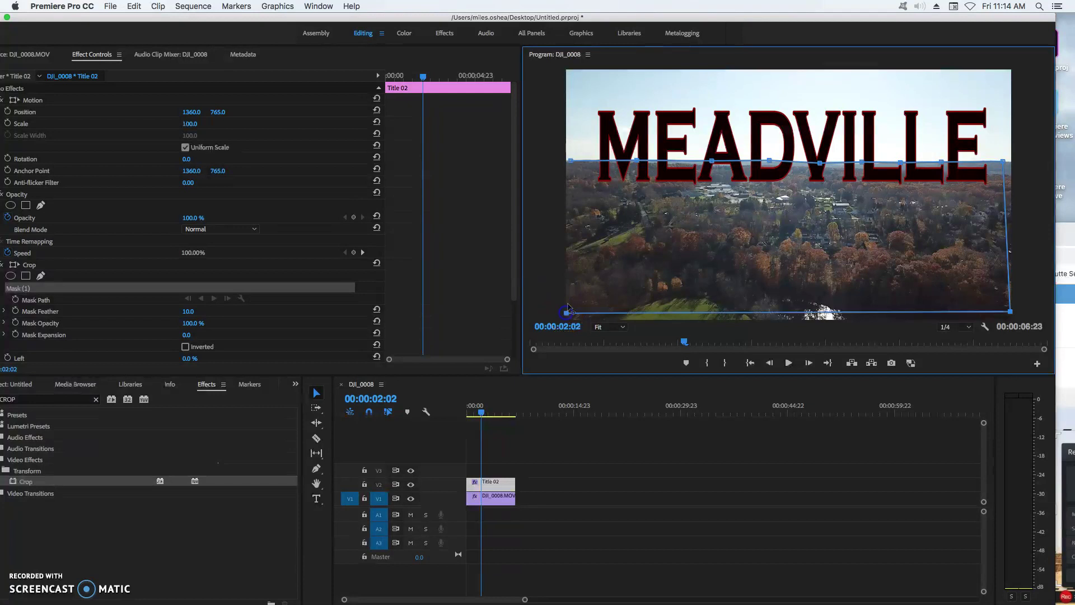
{"action": "left_click", "coordinate": [571, 161]}
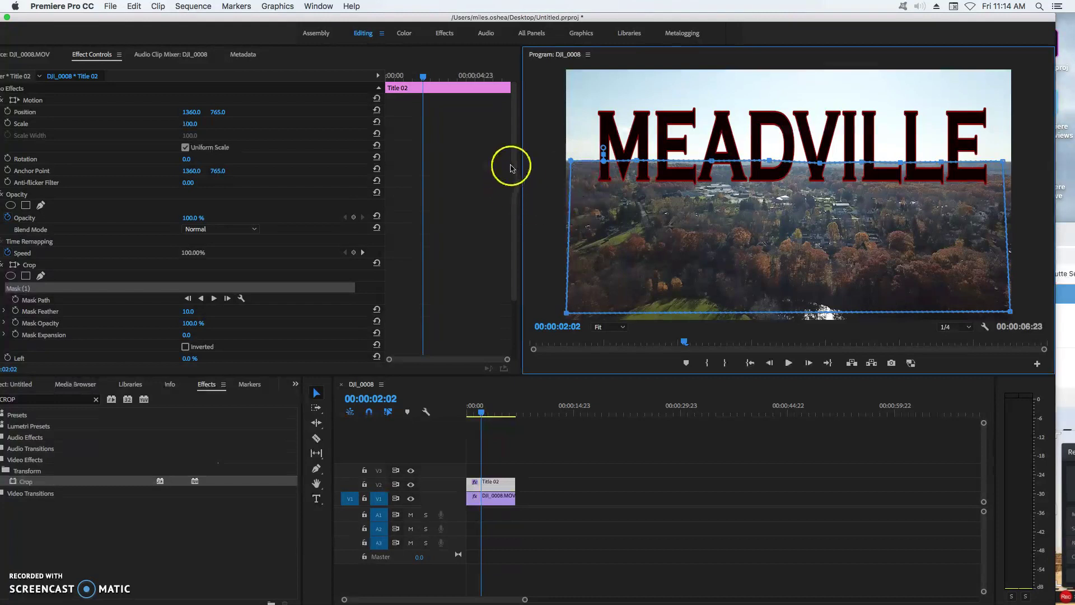
- Set Crop Left to 100% and deselect the mask so MEADVILLE's base hides behind the horizon
{"action": "left_click_drag", "start_coordinate": [511, 161], "coordinate": [508, 246]}
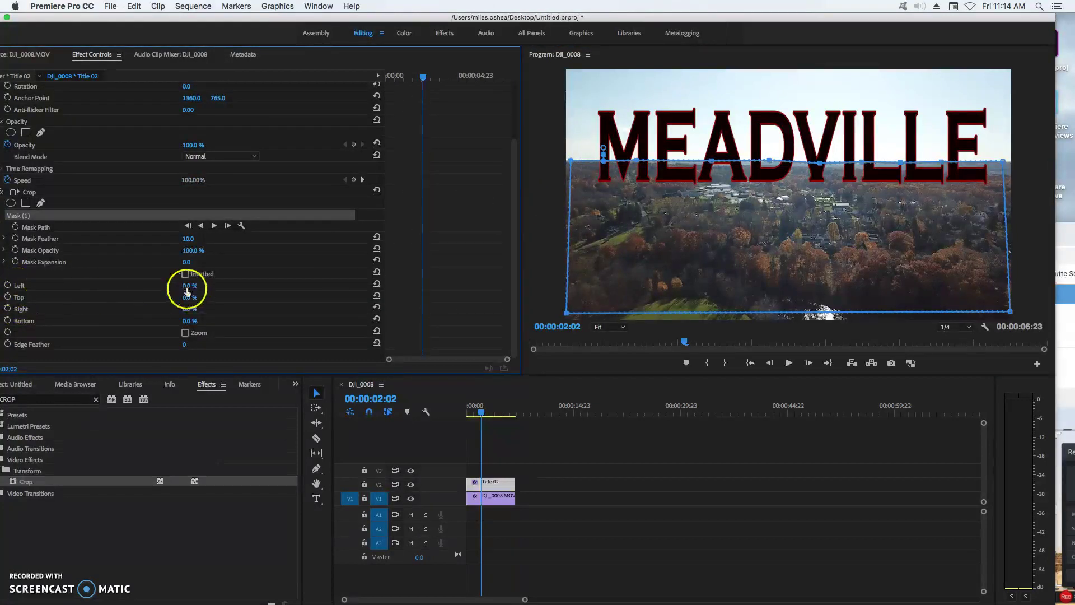
{"action": "left_click_drag", "start_coordinate": [186, 288], "coordinate": [186, 287]}
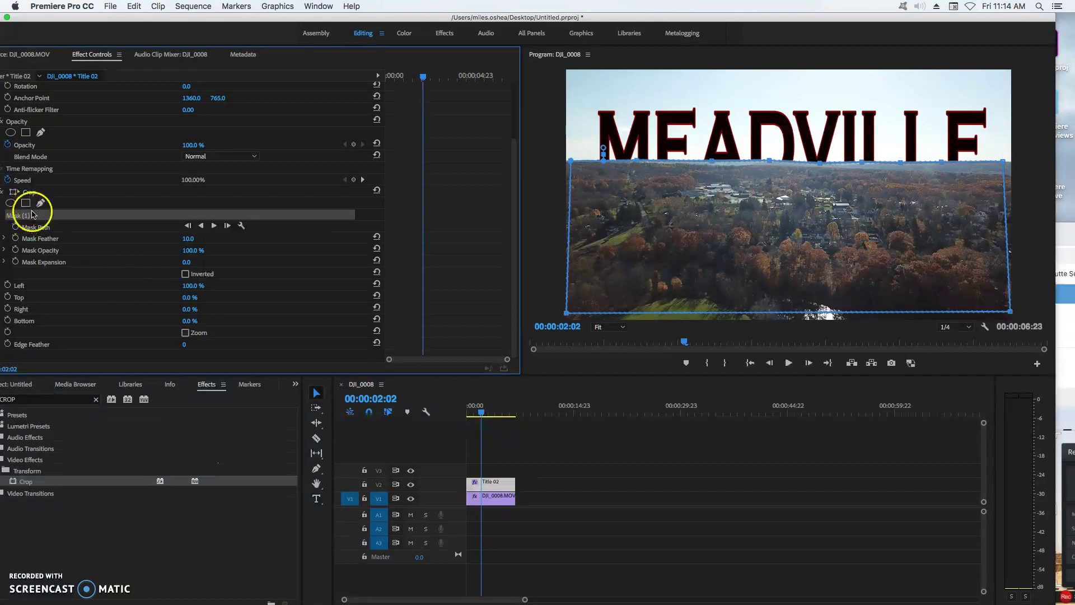
{"action": "left_click", "coordinate": [31, 193]}
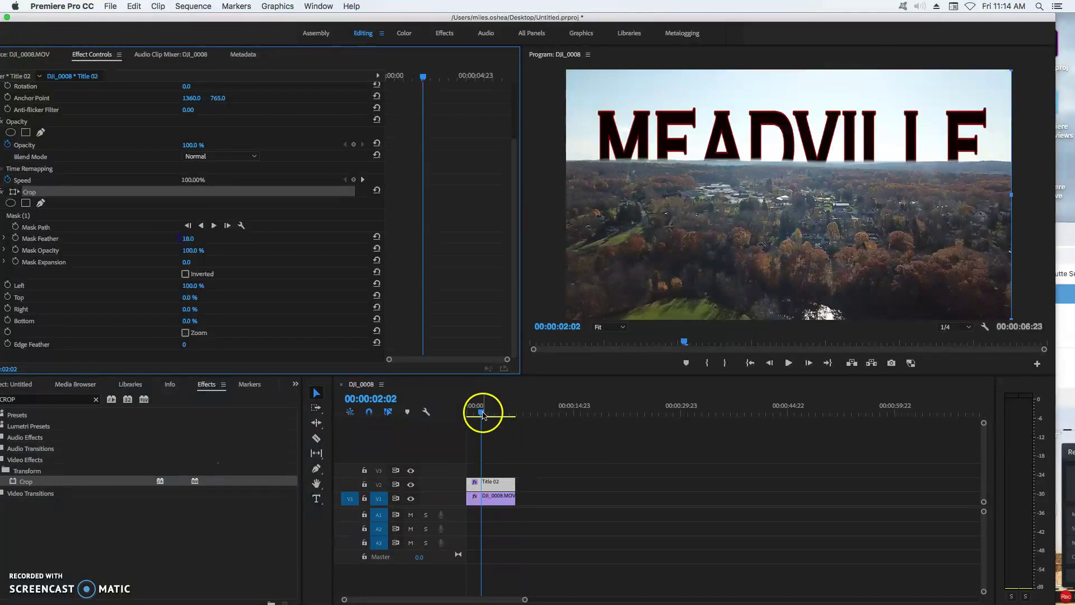
- Play the sequence from 00:00:00:00 to check the masked title, then return to the first frame
{"action": "left_click_drag", "start_coordinate": [480, 413], "coordinate": [457, 413]}
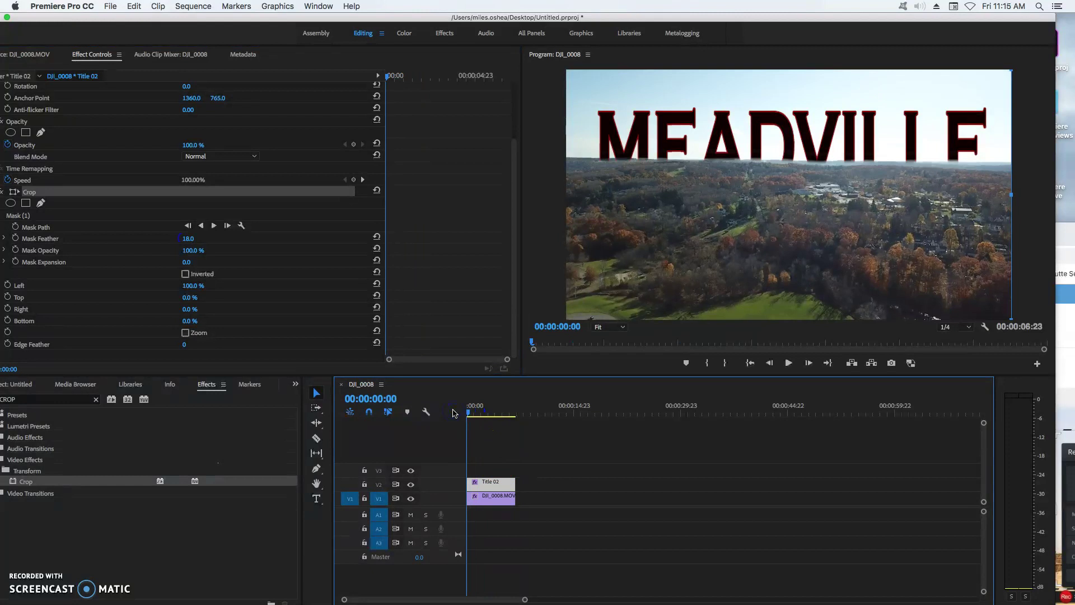
{"action": "left_click", "coordinate": [789, 363]}
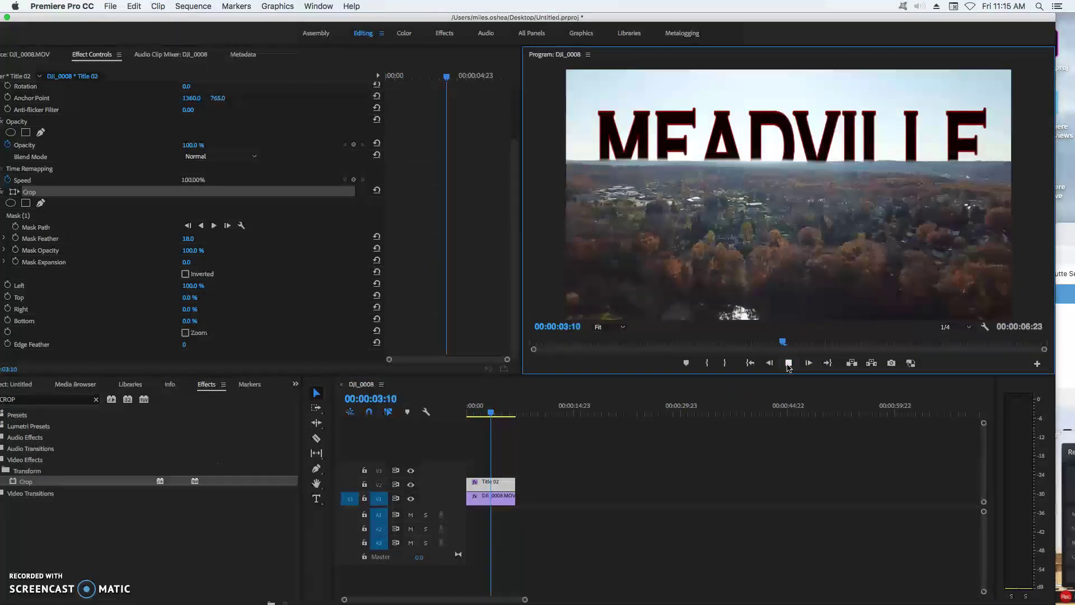
{"action": "left_click", "coordinate": [790, 363]}
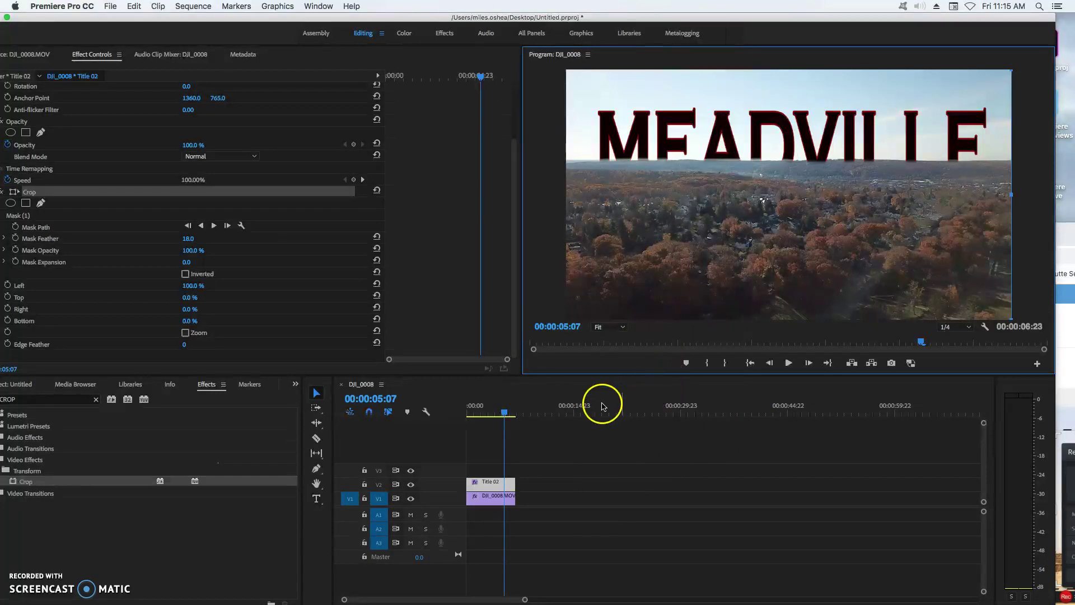
{"action": "left_click_drag", "start_coordinate": [515, 420], "coordinate": [469, 423]}
{"action": "left_click", "coordinate": [786, 139]}
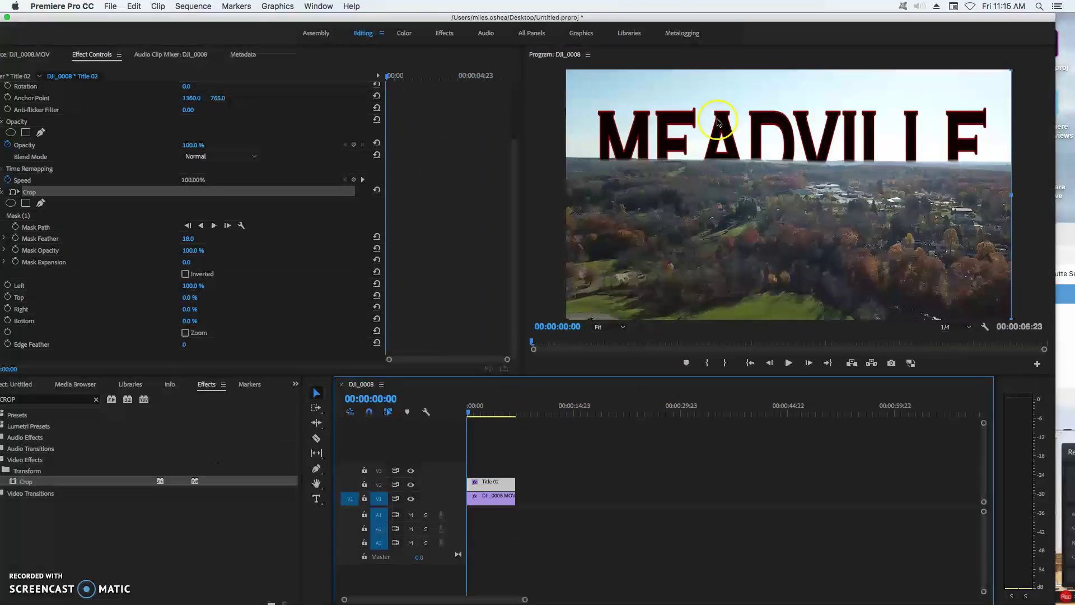